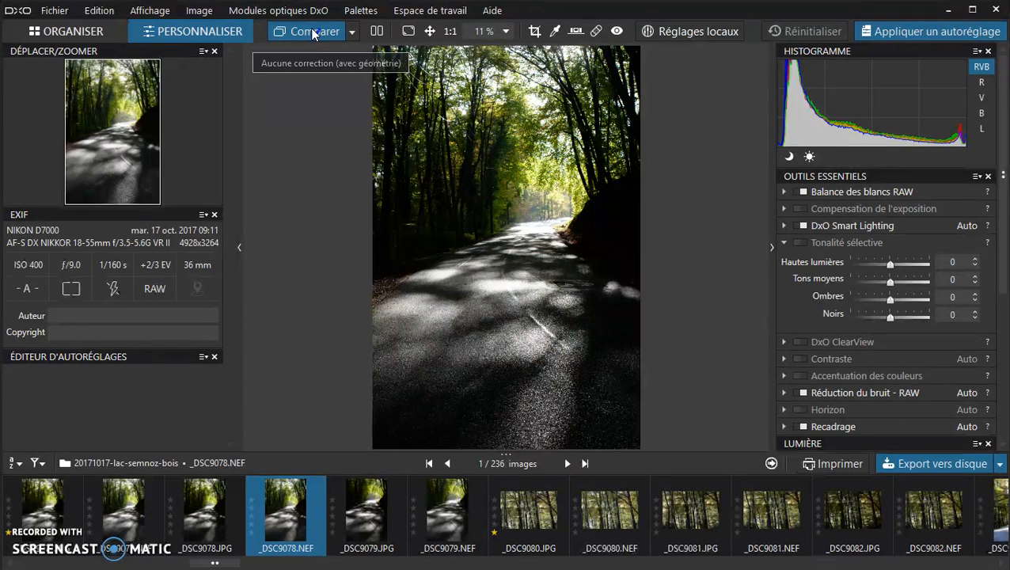
Turn off the before/after comparison, place a local-adjustment control point on the dark embankment, and shrink its radius to fit the bank.
left_click(315, 34)
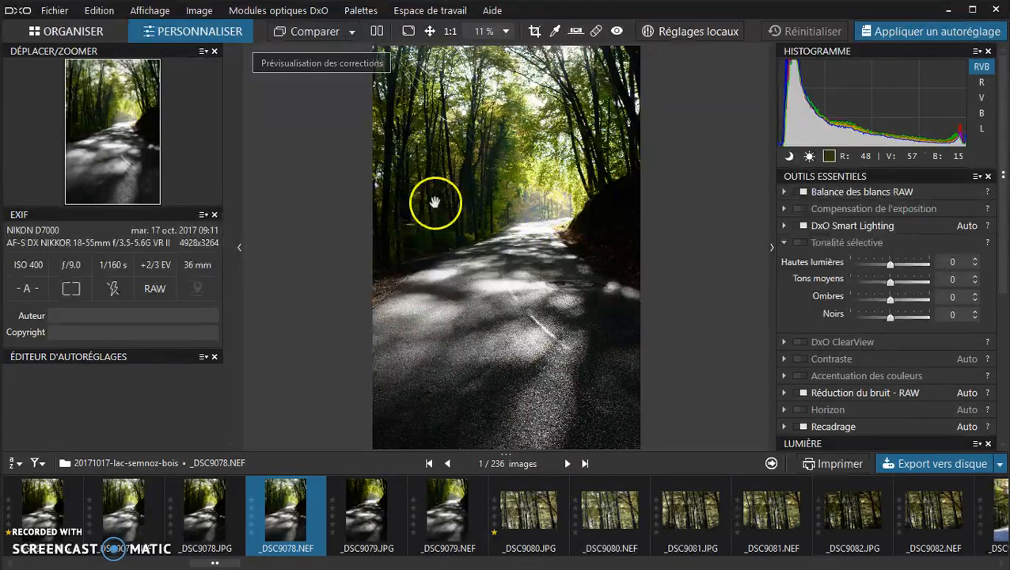
left_click(689, 31)
left_click(701, 208)
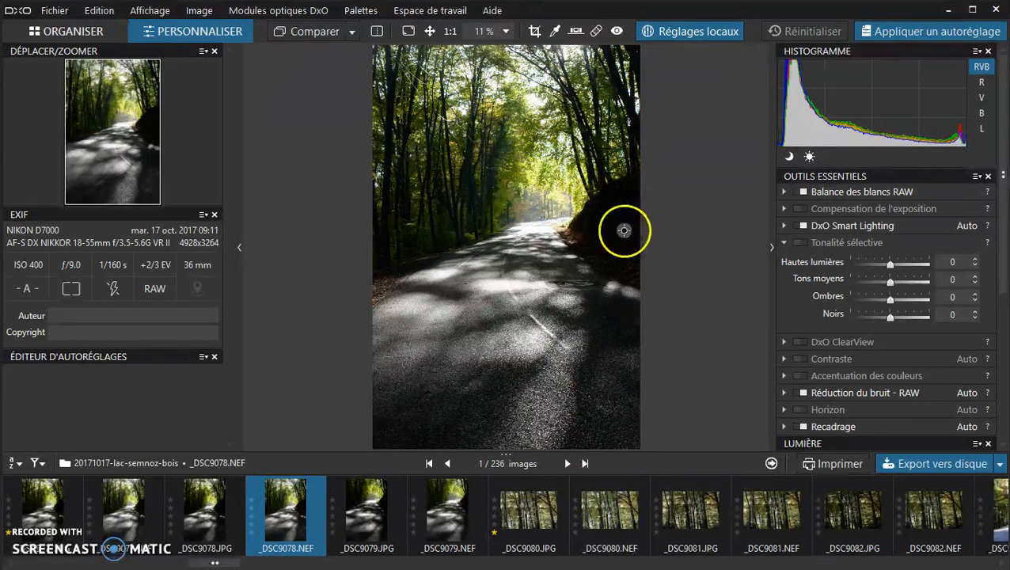
left_click(629, 222)
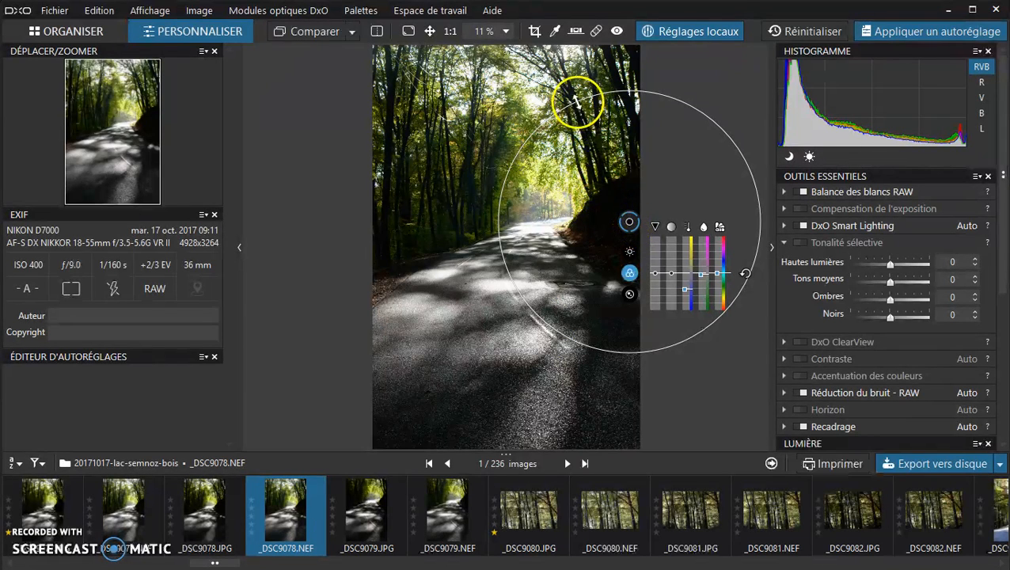
left_click_drag(577, 101, 615, 169)
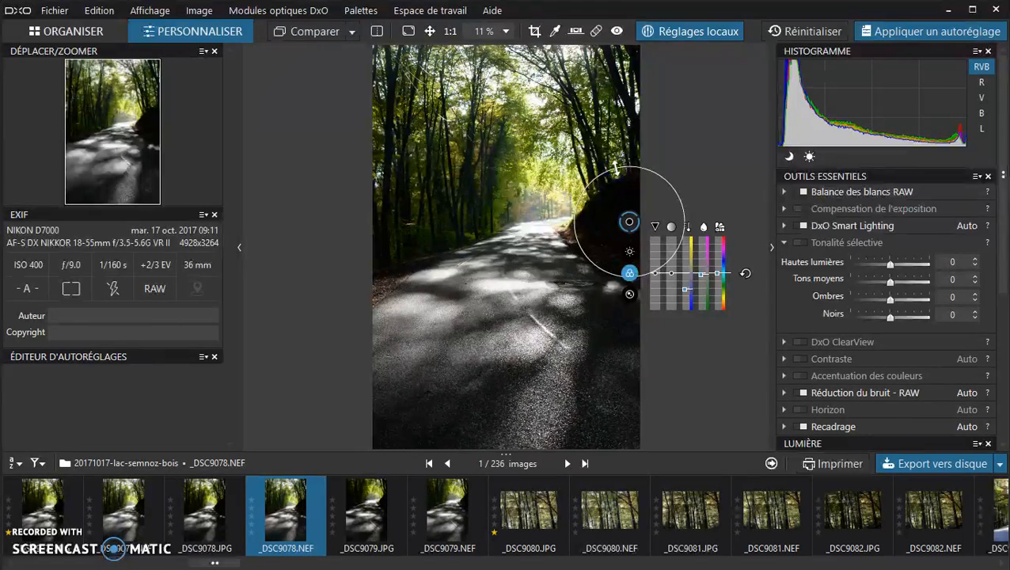
Raise the embankment control point's shadows (Ombres) to about 76 and leave local adjustments.
left_click(630, 252)
left_click(629, 251)
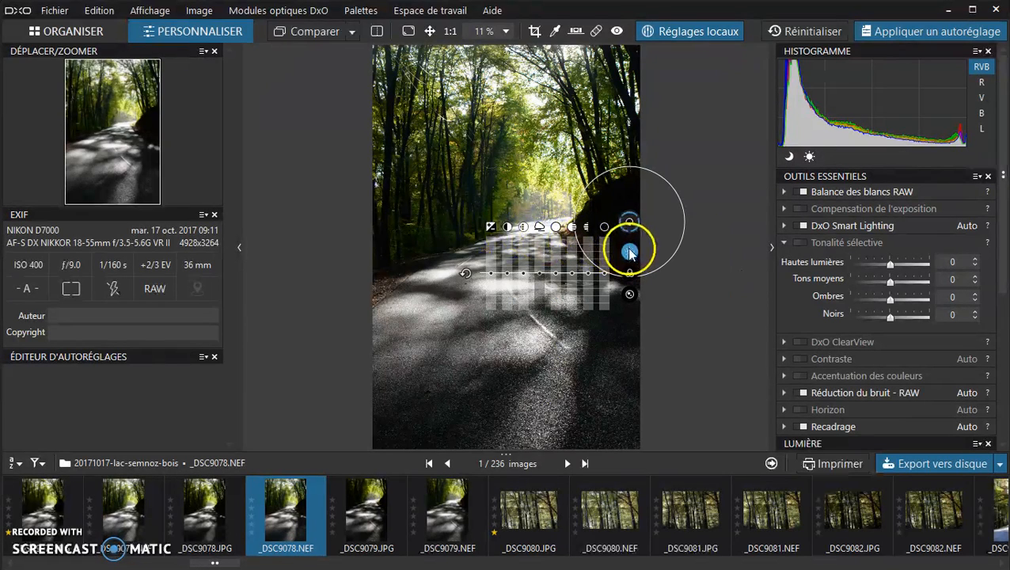
left_click(629, 273)
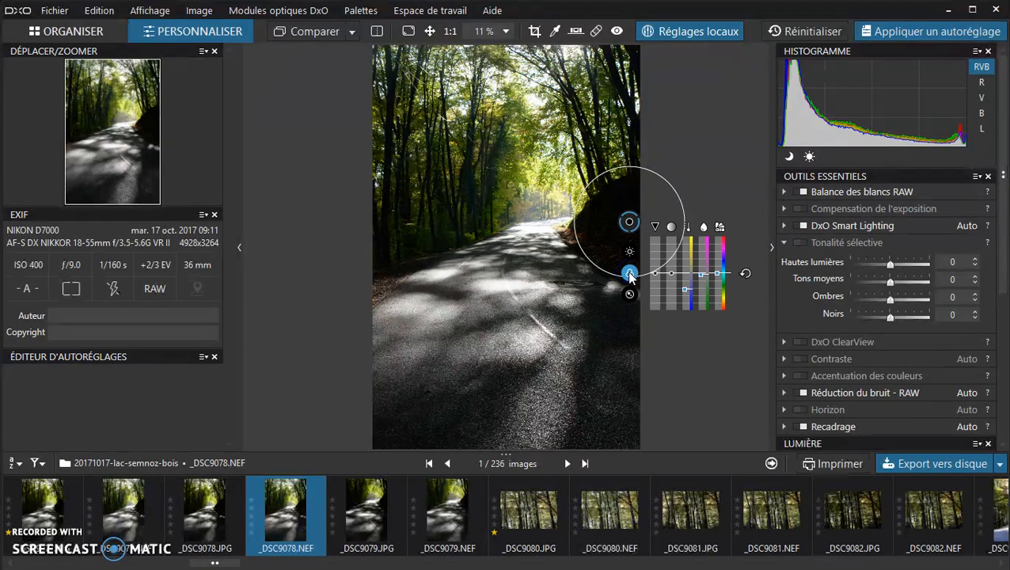
left_click(628, 294)
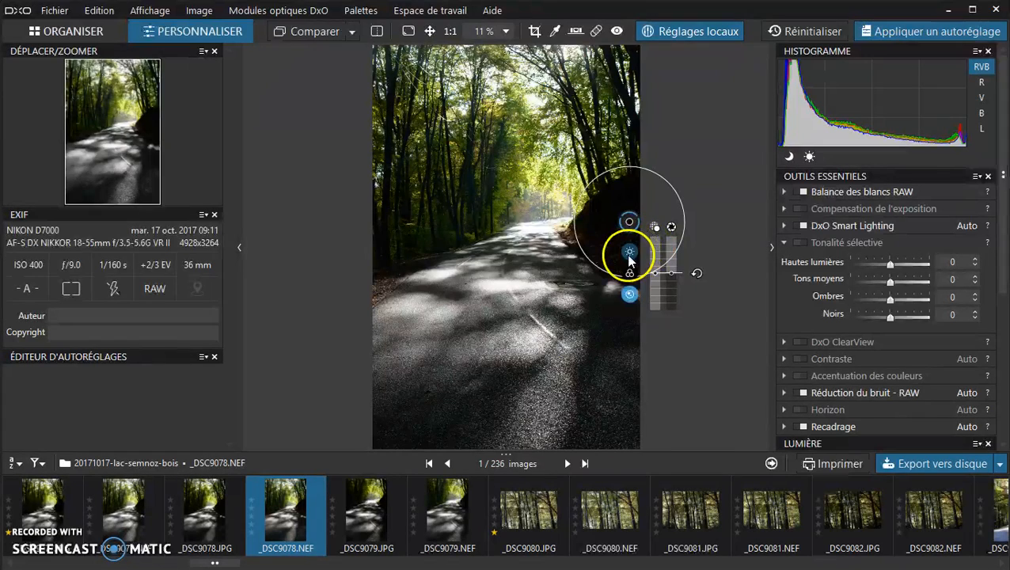
left_click(629, 254)
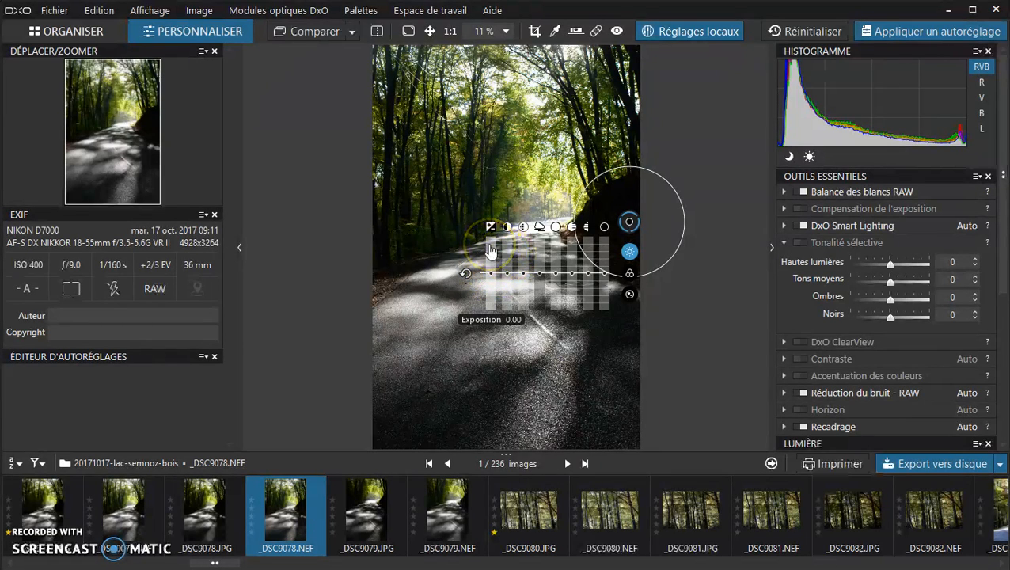
left_click(537, 259)
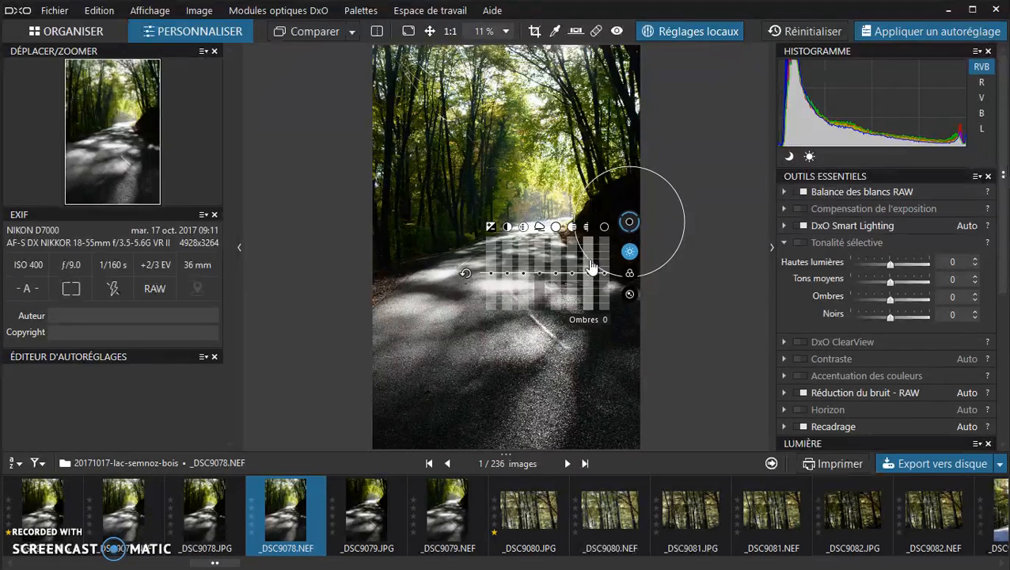
left_click_drag(587, 277, 589, 254)
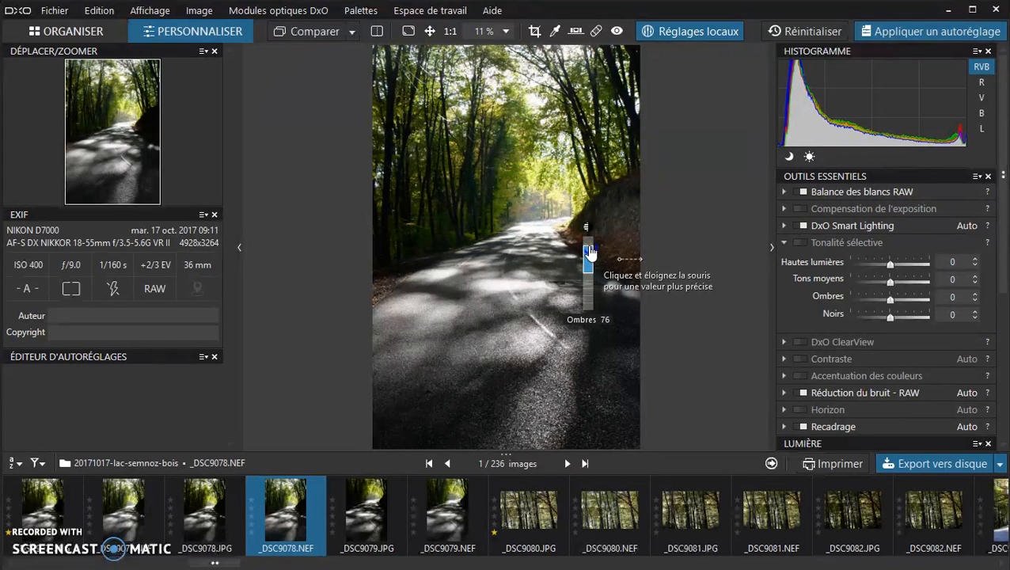
left_click(670, 219)
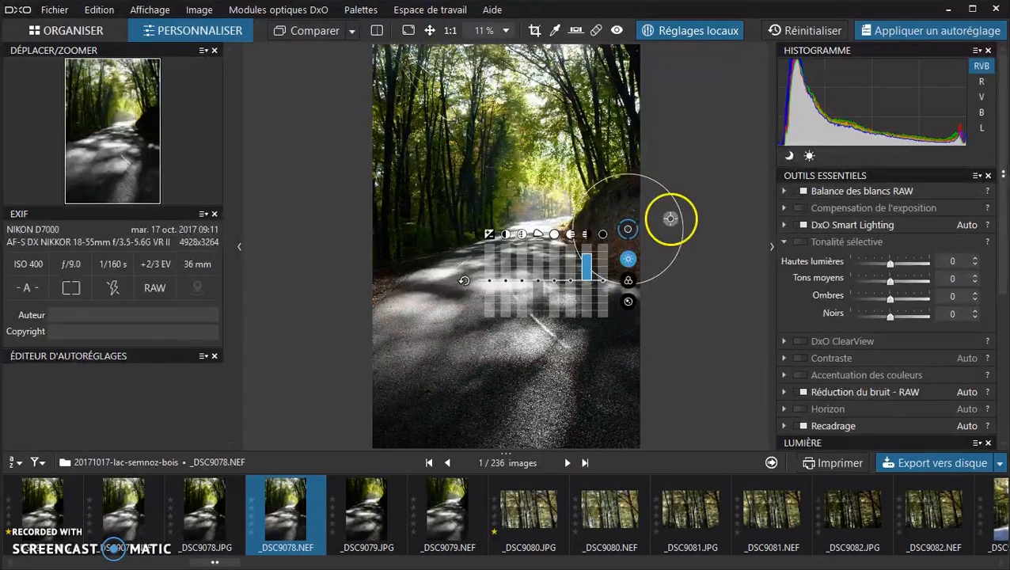
left_click(694, 31)
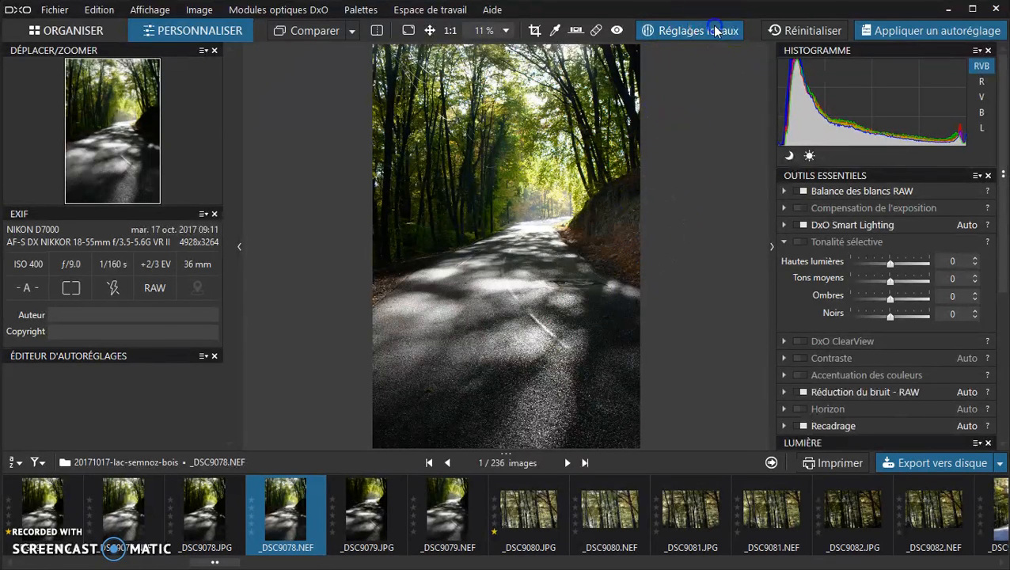
left_click(712, 32)
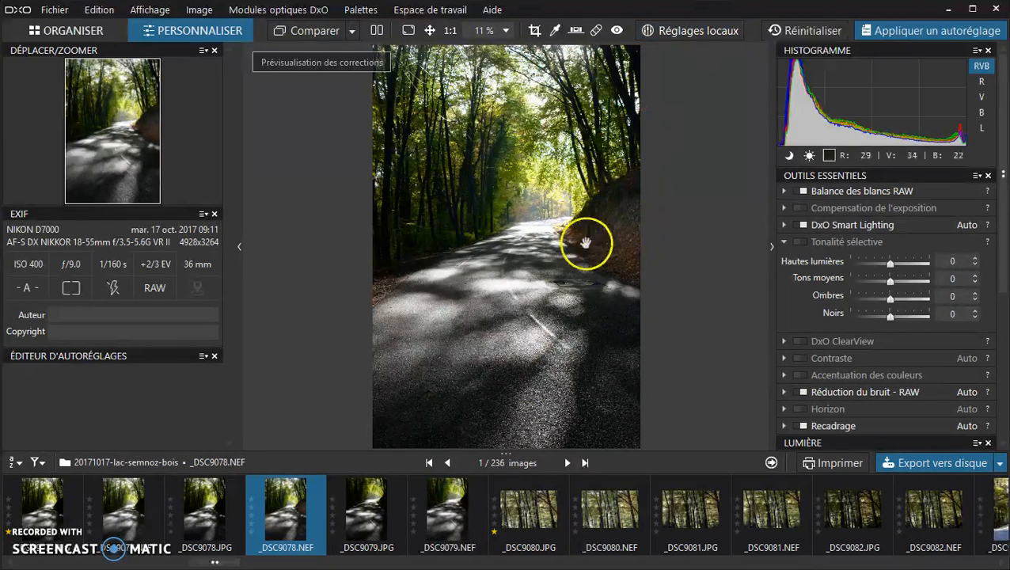
Examine the brightened embankment and its leaf-covered ground at 100 %, and compare it with the wider scene.
left_click(449, 31)
left_click_drag(668, 277, 487, 101)
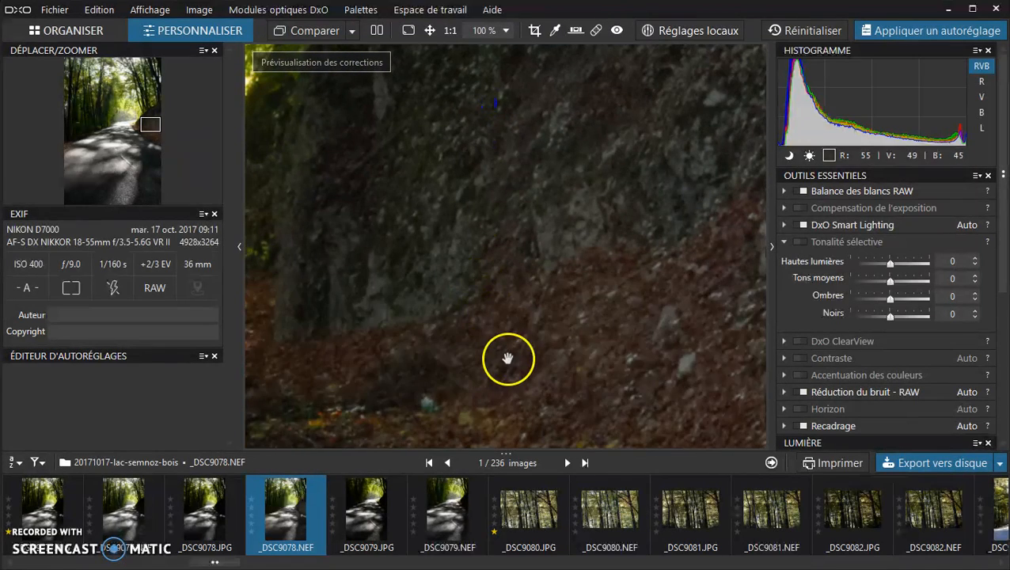
left_click_drag(507, 359, 468, 163)
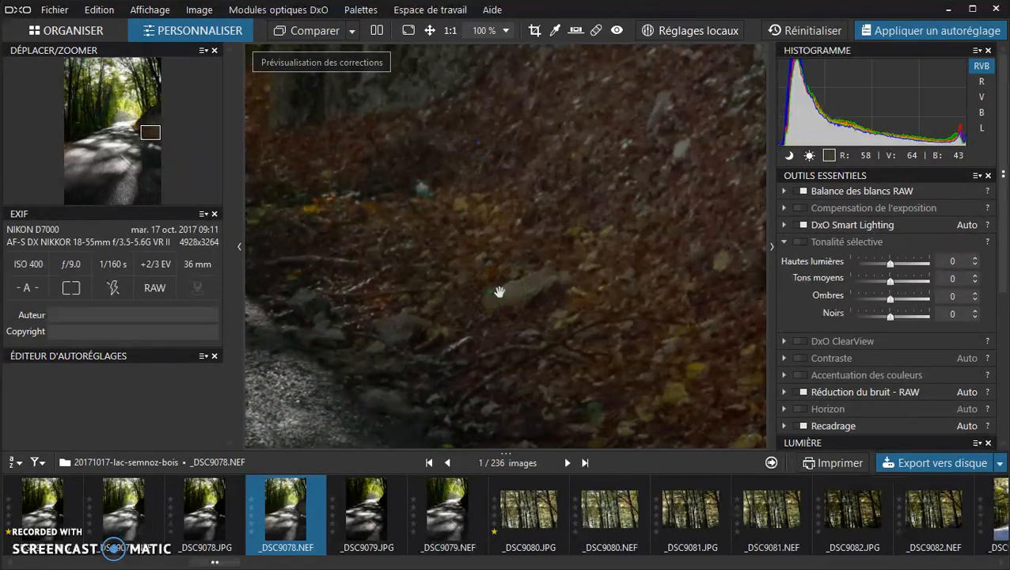
scroll(500, 292, "down", 5)
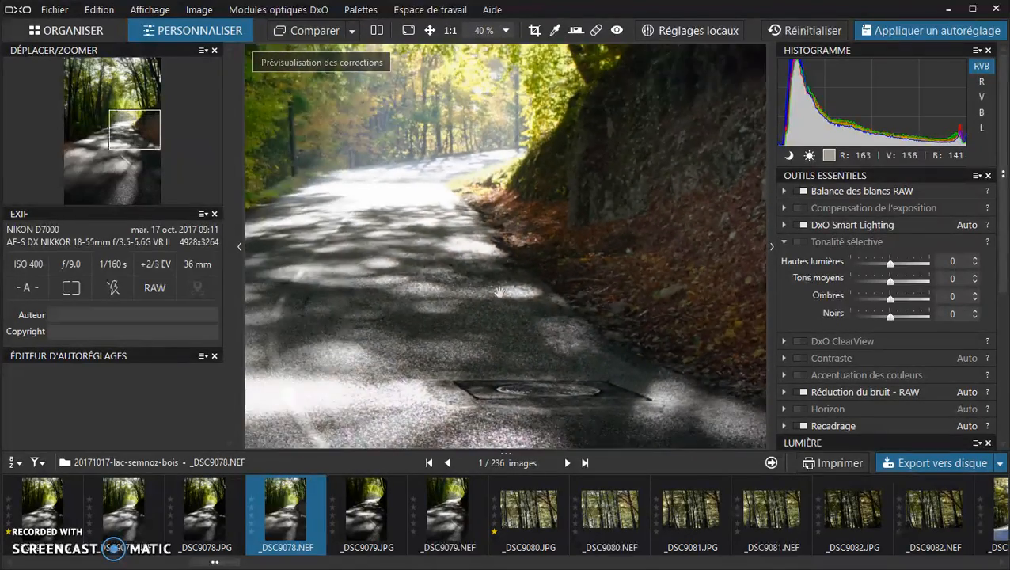
scroll(500, 292, "down", 1)
left_click_drag(667, 230, 658, 286)
left_click(506, 320)
scroll(505, 320, "down", 1)
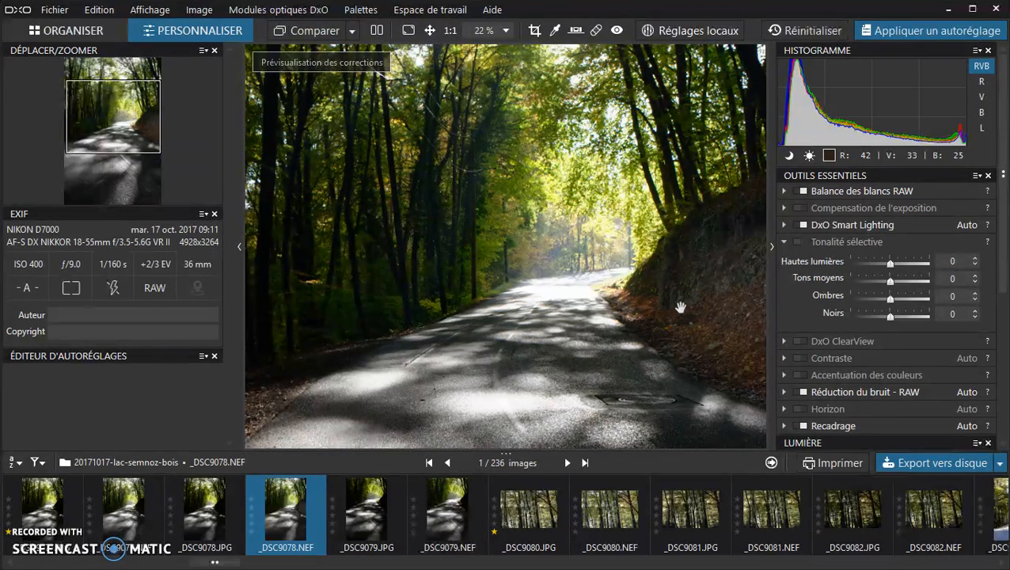
Return to local adjustments and select the embankment's control point.
left_click(686, 30)
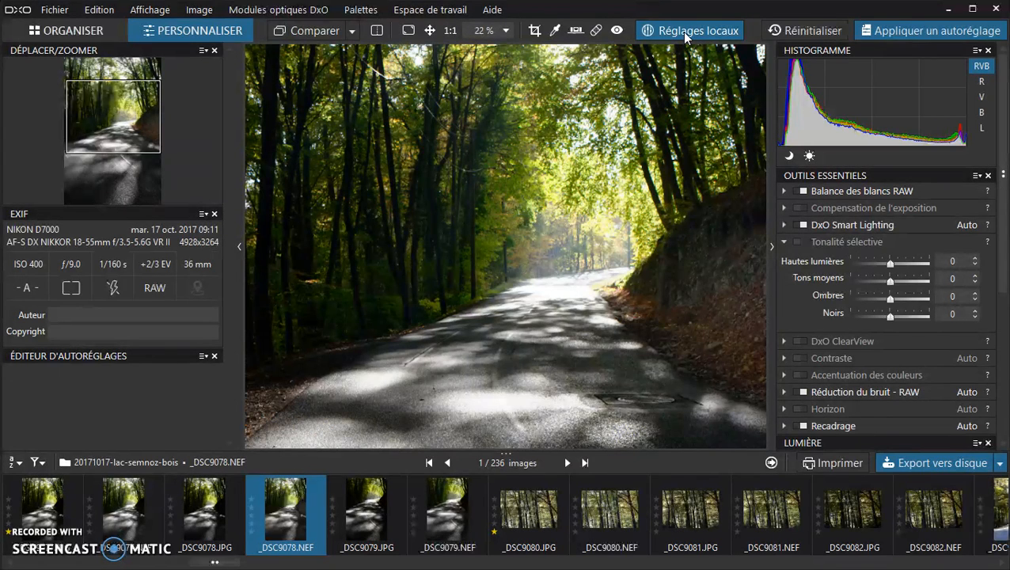
scroll(698, 311, "down", 1)
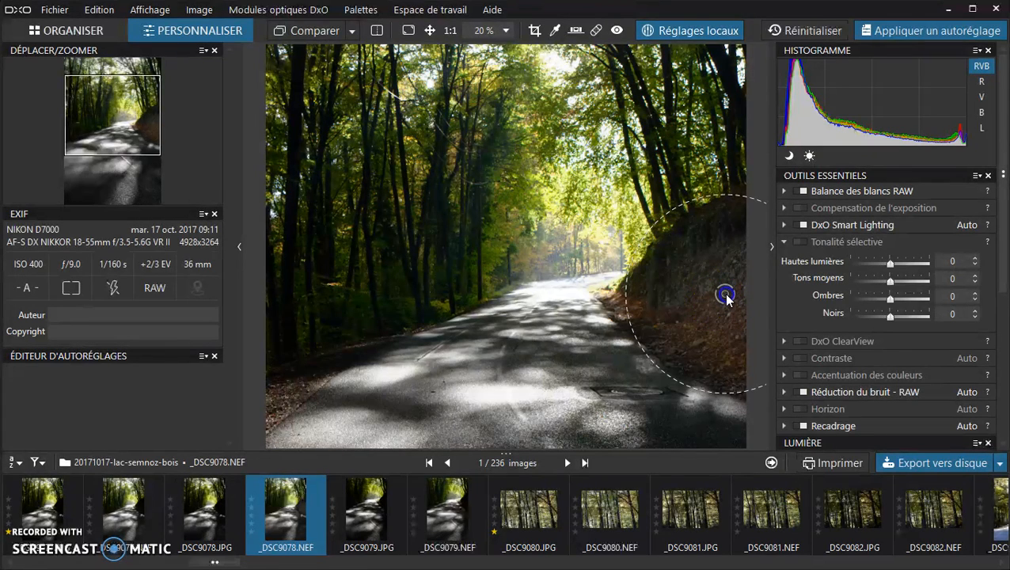
left_click(725, 296)
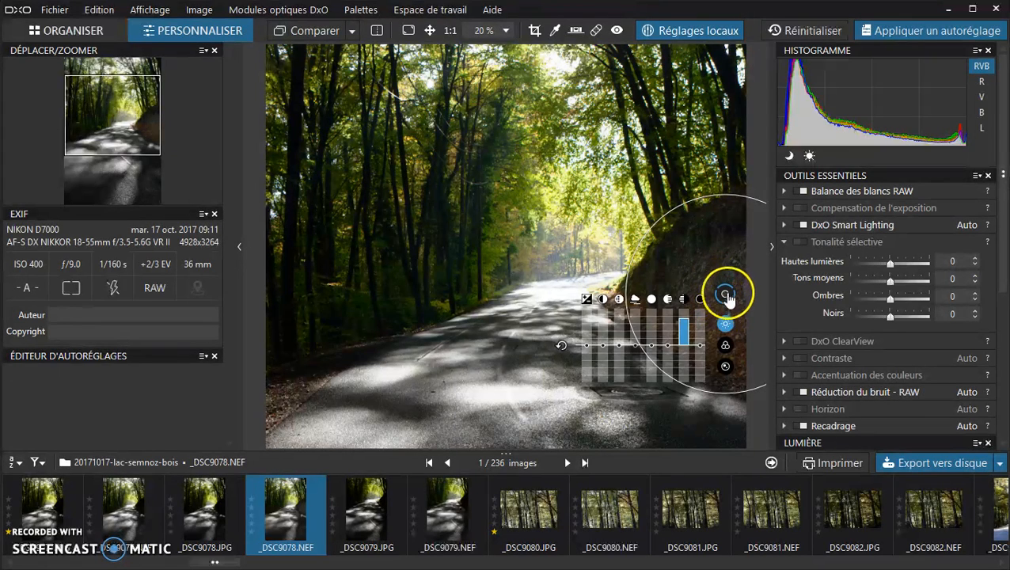
Try a linked control point on the trees left of the road with the hue at maximum, and remove that extra point.
left_click(317, 215)
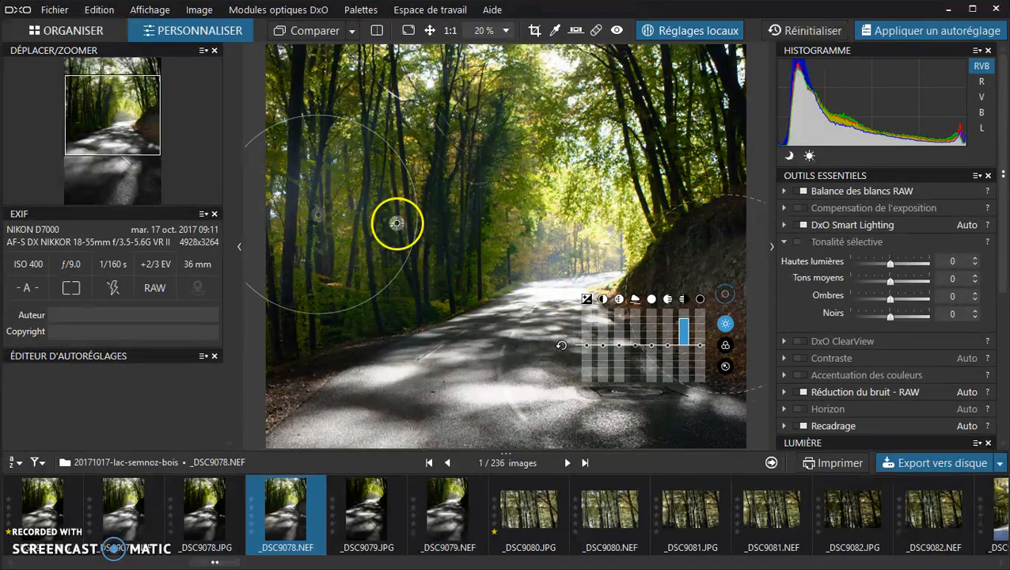
left_click(725, 347)
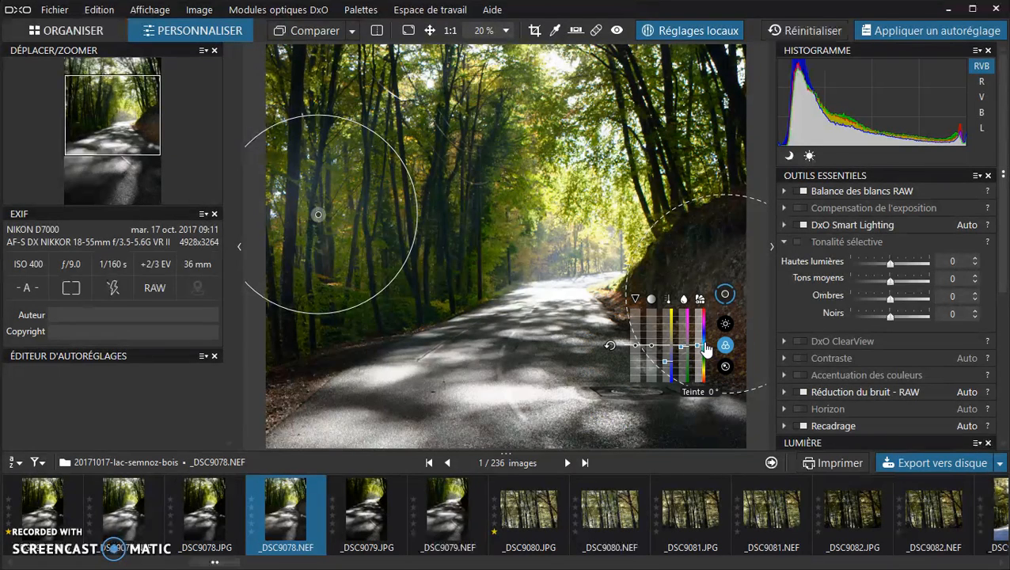
left_click_drag(704, 345, 705, 322)
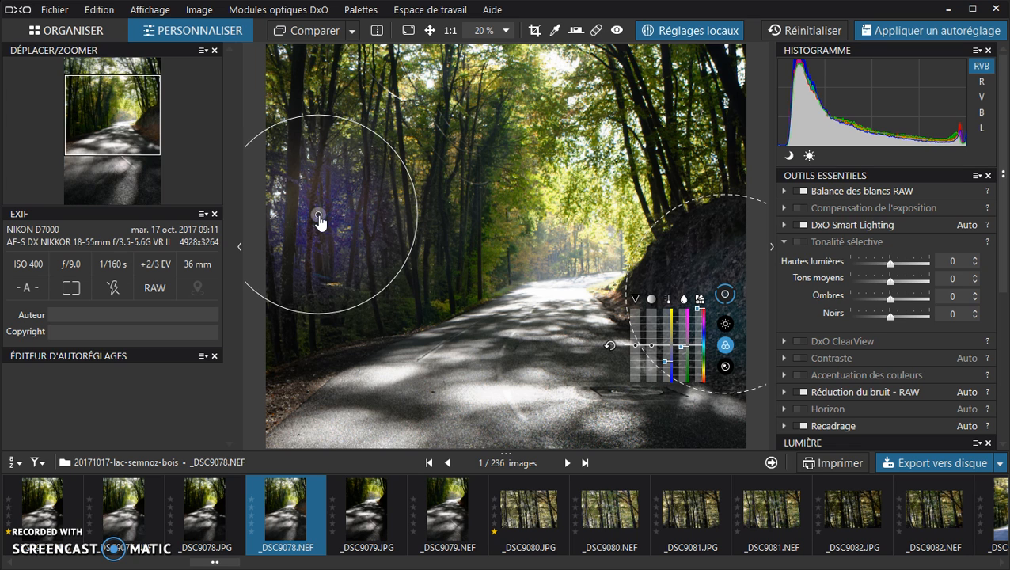
left_click_drag(318, 218, 720, 286)
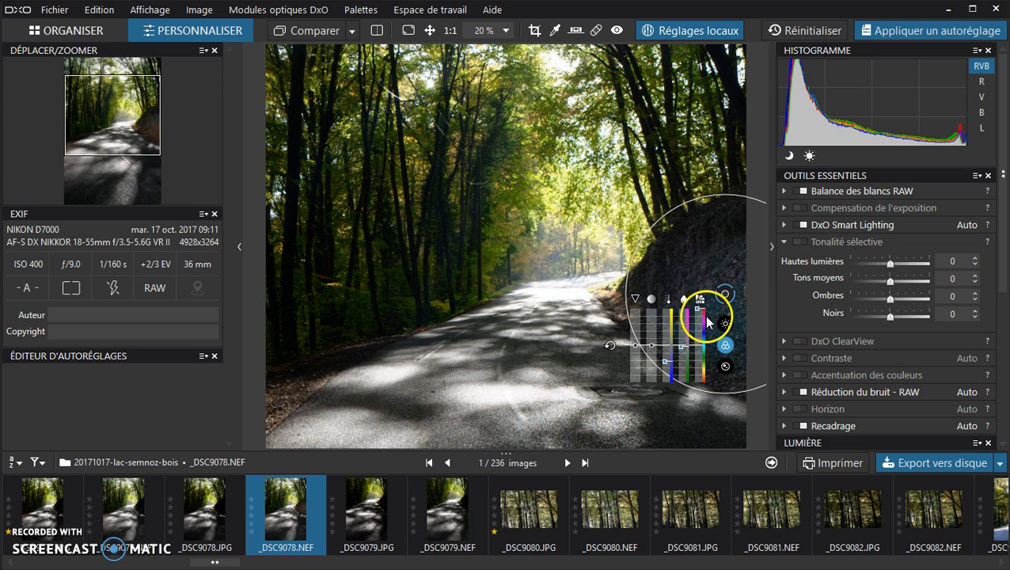
Set the embankment mask's hue (Teinte) to about 16° and deselect its control point.
left_click_drag(698, 321, 698, 340)
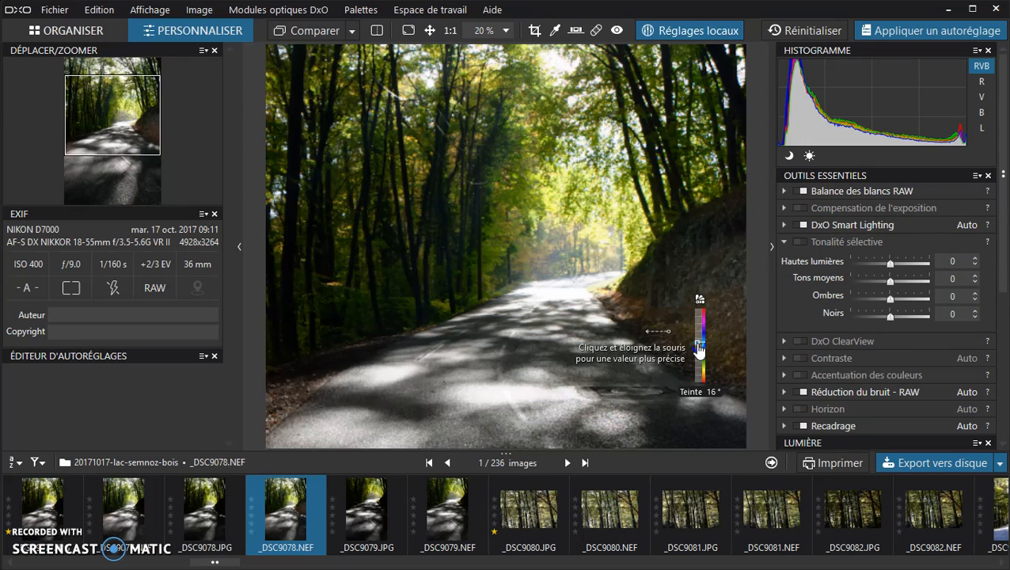
left_click_drag(698, 348, 698, 347)
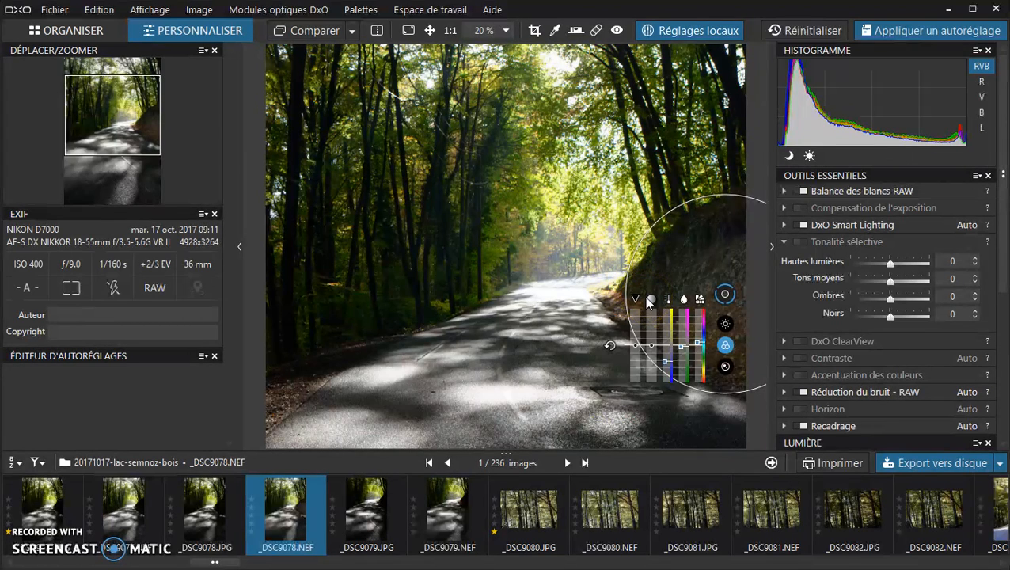
left_click(726, 299)
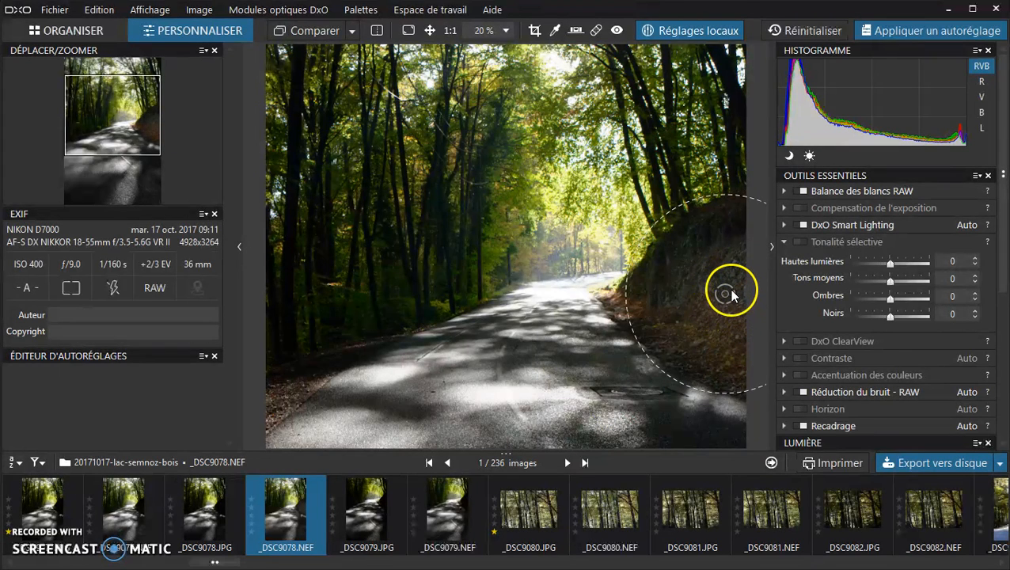
Place a separate control point on the bright background at the end of the road and roughly halve its radius.
left_click(568, 250)
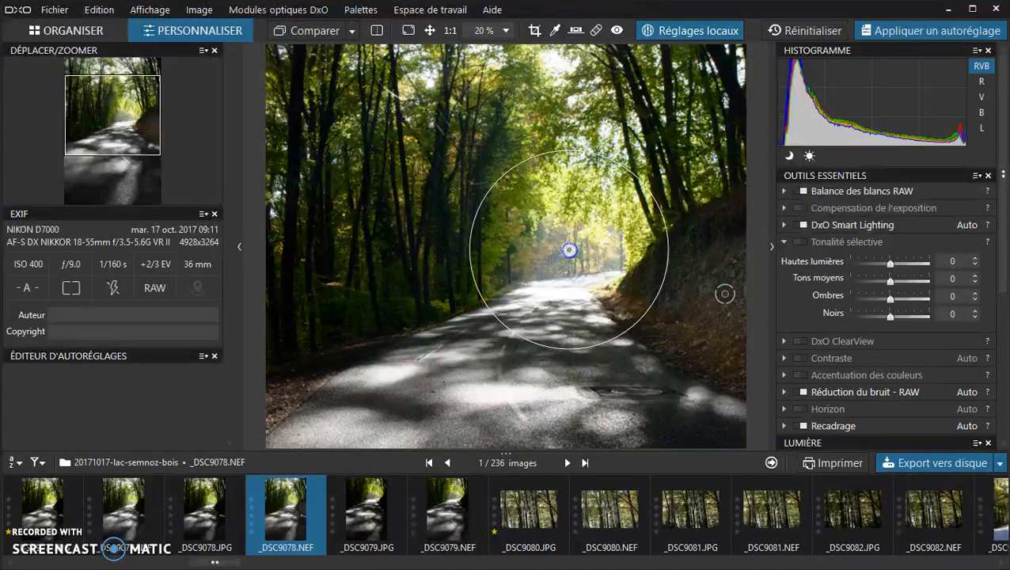
left_click_drag(624, 165, 602, 206)
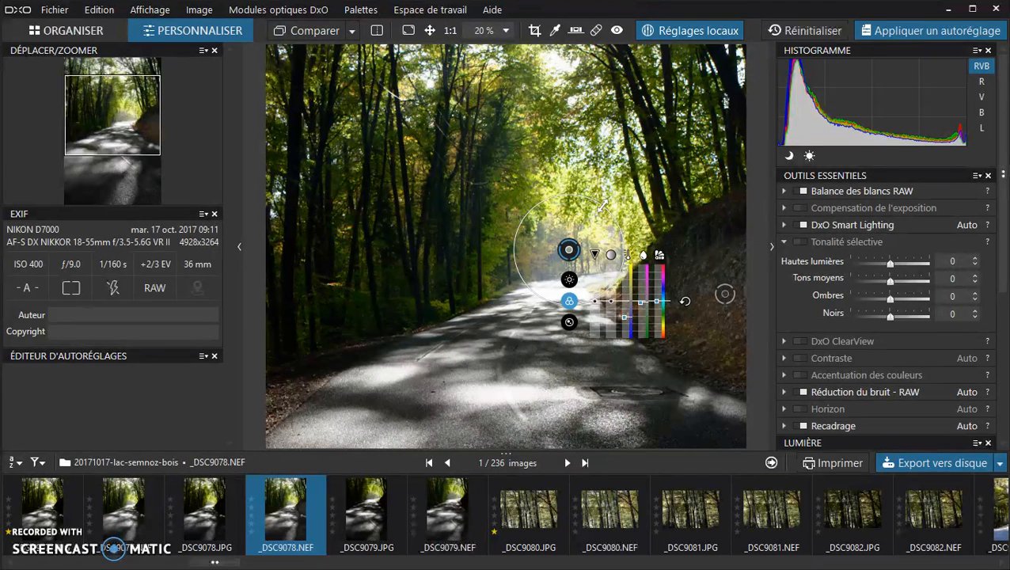
left_click(730, 302)
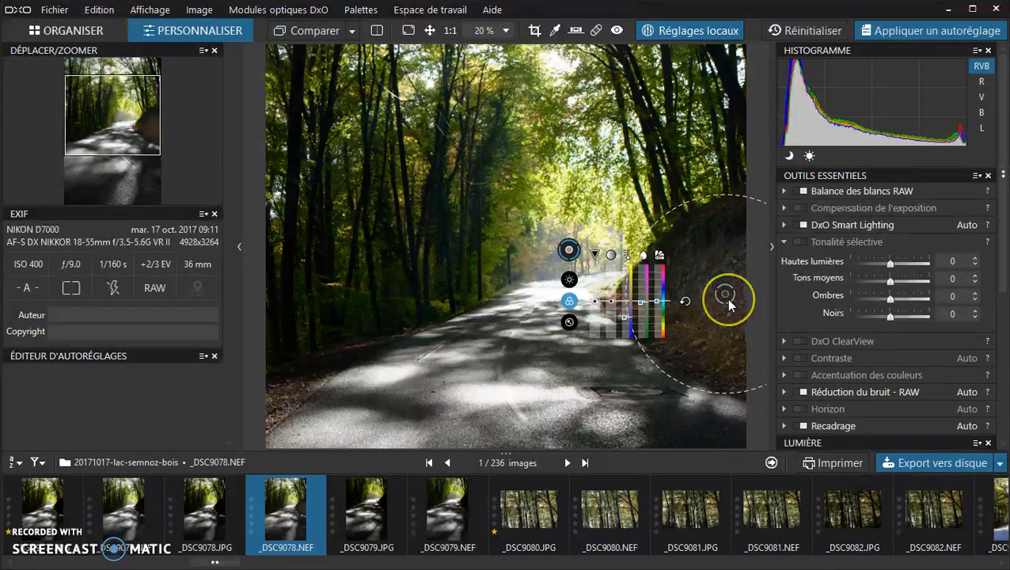
left_click(568, 251)
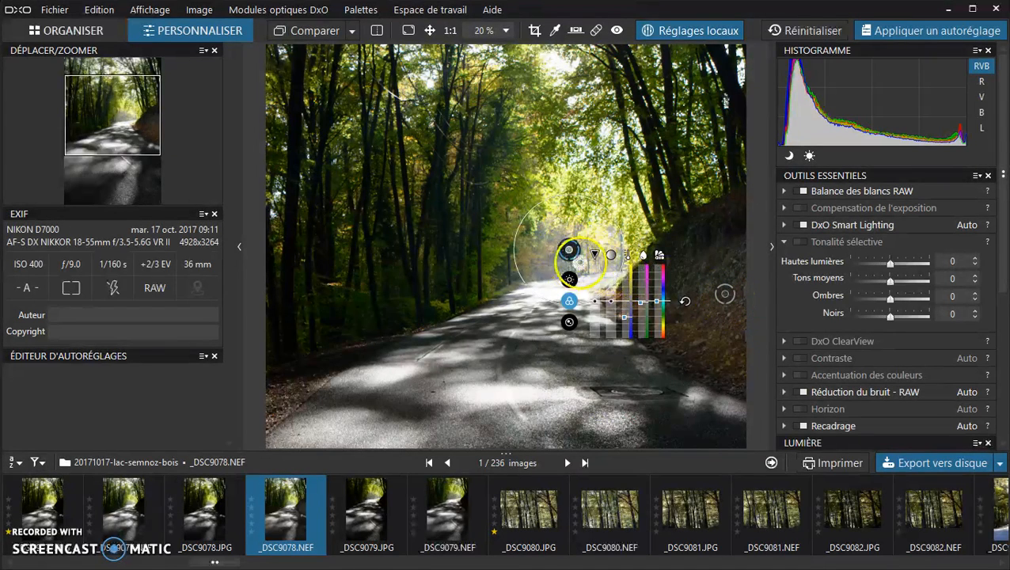
mouse_move(567, 261)
left_mouse_down()
mouse_move(567, 250)
mouse_move(572, 261)
mouse_move(570, 252)
mouse_move(744, 297)
mouse_move(570, 281)
left_mouse_up()
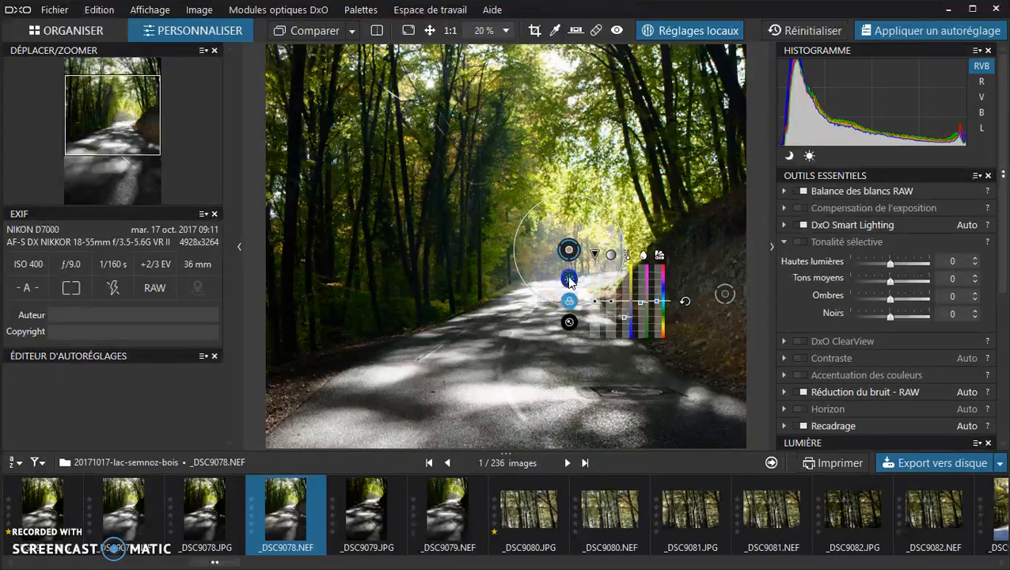
Lower the bright background's highlights (Hautes lumières) to the minimum and its exposure to about -3.28.
left_click(570, 280)
left_click_drag(704, 296, 660, 340)
left_click_drag(596, 303, 596, 337)
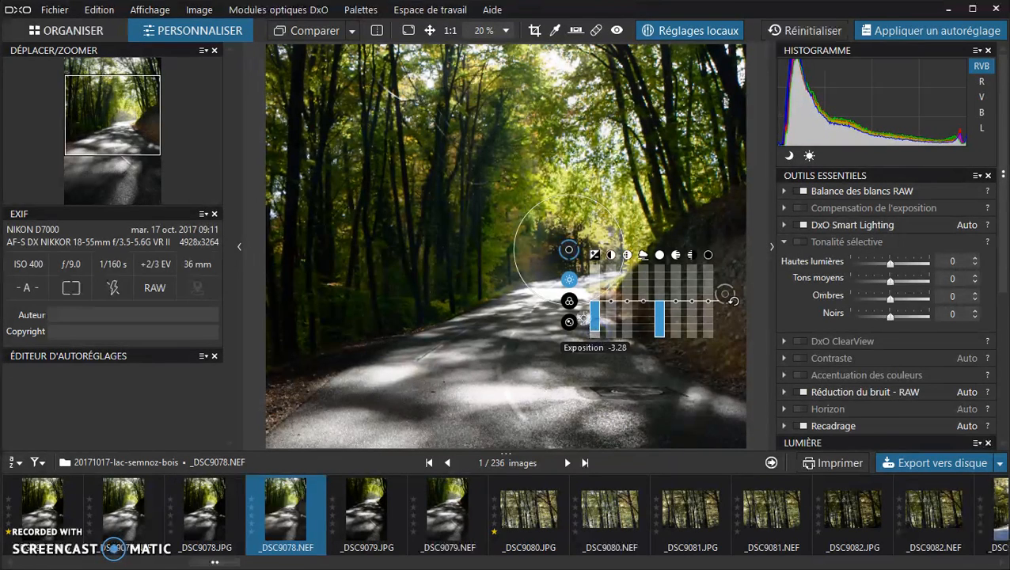
Deselect and reselect the bright background's control point, and show its colour settings.
left_click(570, 252)
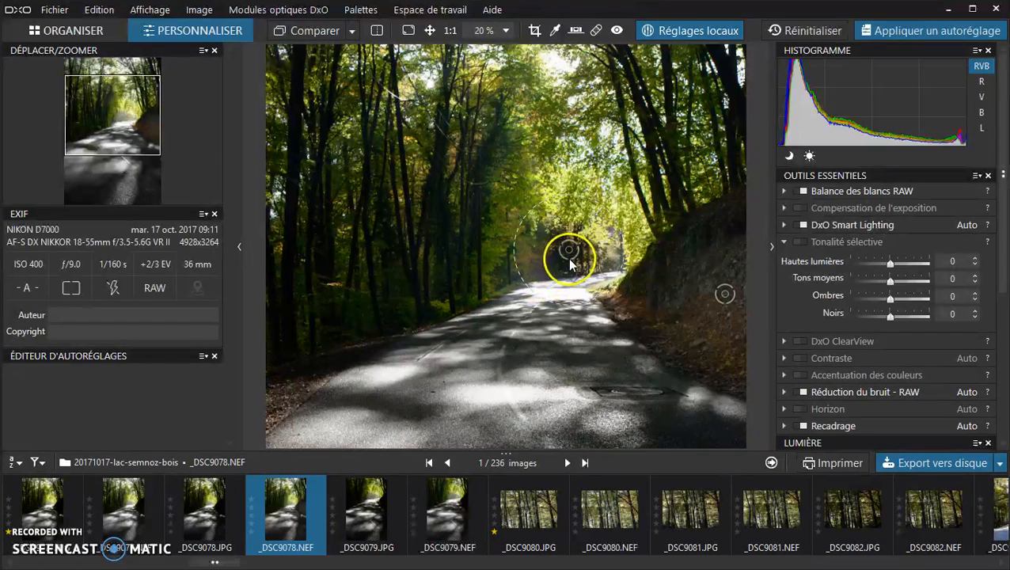
mouse_move(571, 251)
left_click(568, 301)
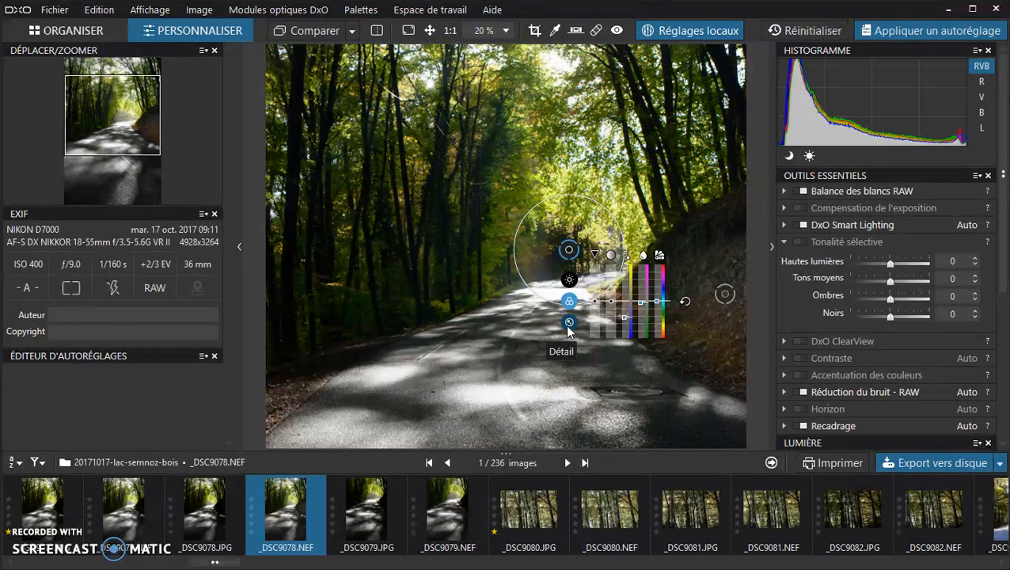
Show the detail settings of the bright background's control point and of the embankment's control point.
left_click(568, 323)
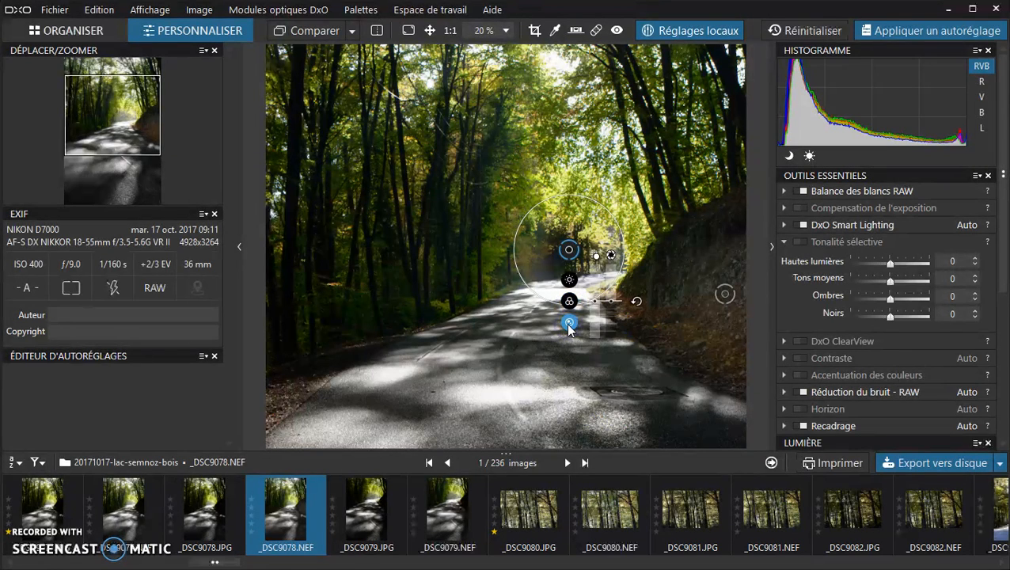
left_click(725, 295)
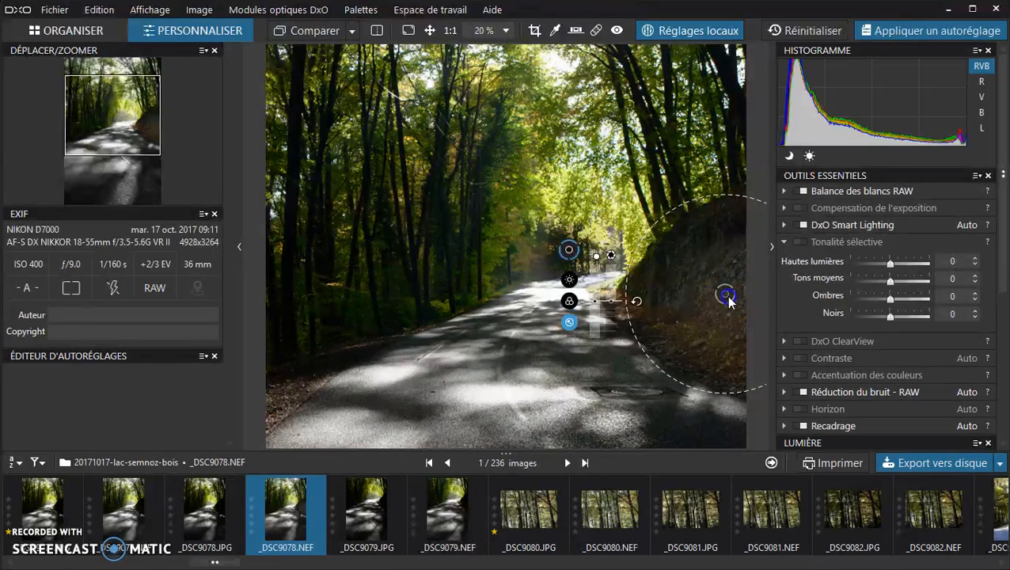
left_click(568, 251)
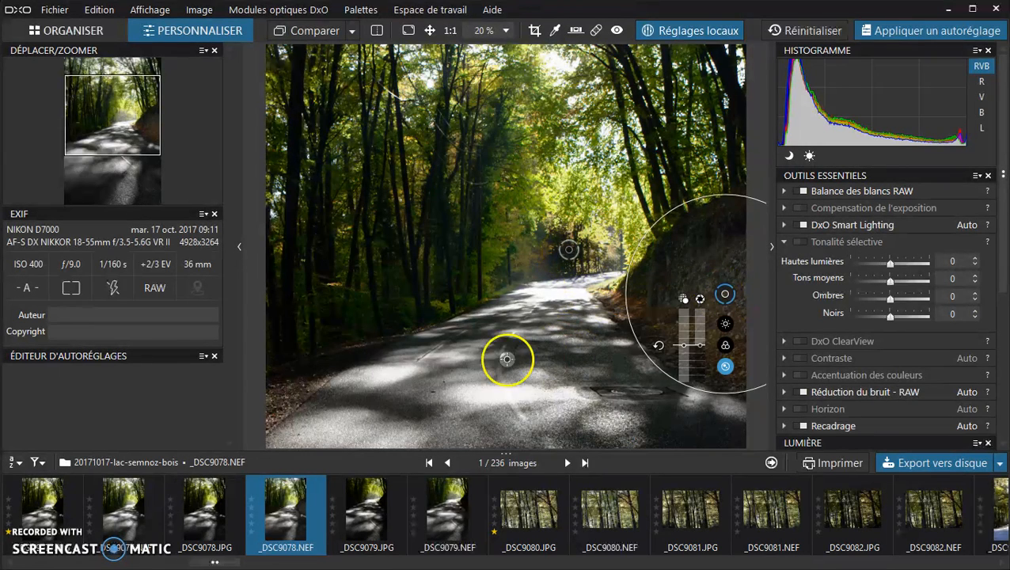
Deselect the embankment's mask and open the forest photo _DSC9082.NEF for editing.
left_click(663, 521)
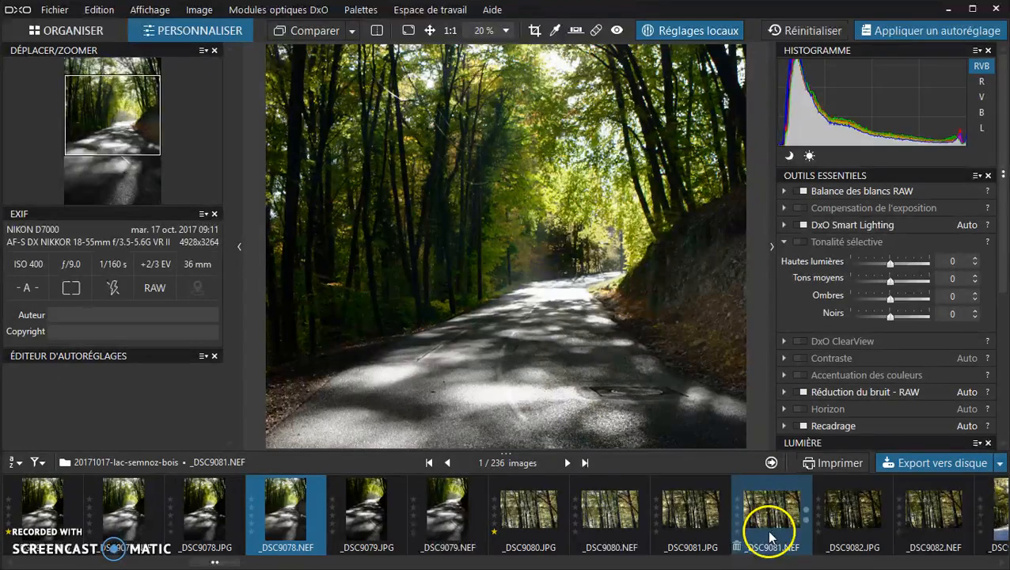
left_click(942, 516)
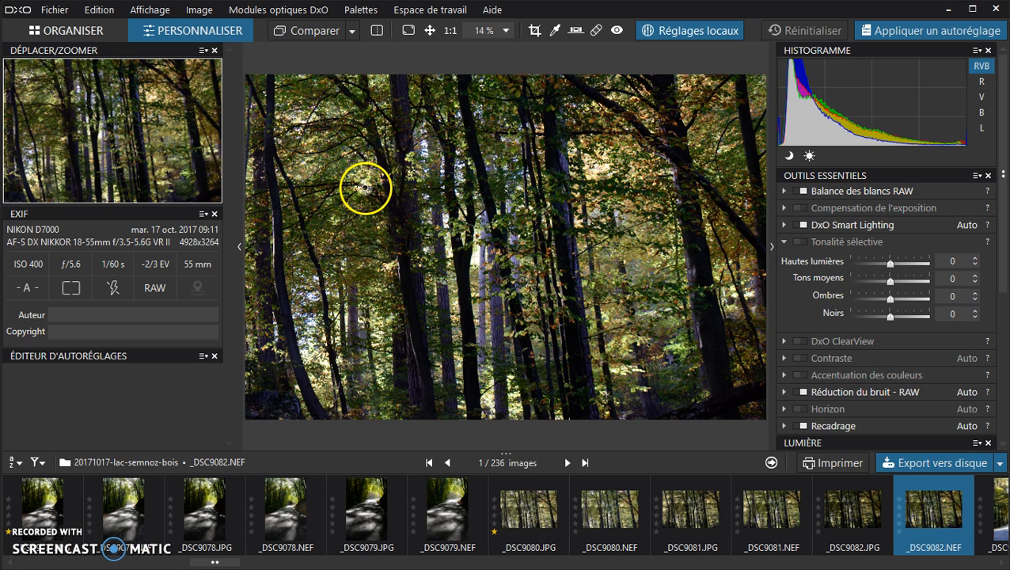
Place an enlarged control point on the upper-left foliage, raise its colour temperature and shift its tint (Teinte) toward magenta.
mouse_move(304, 522)
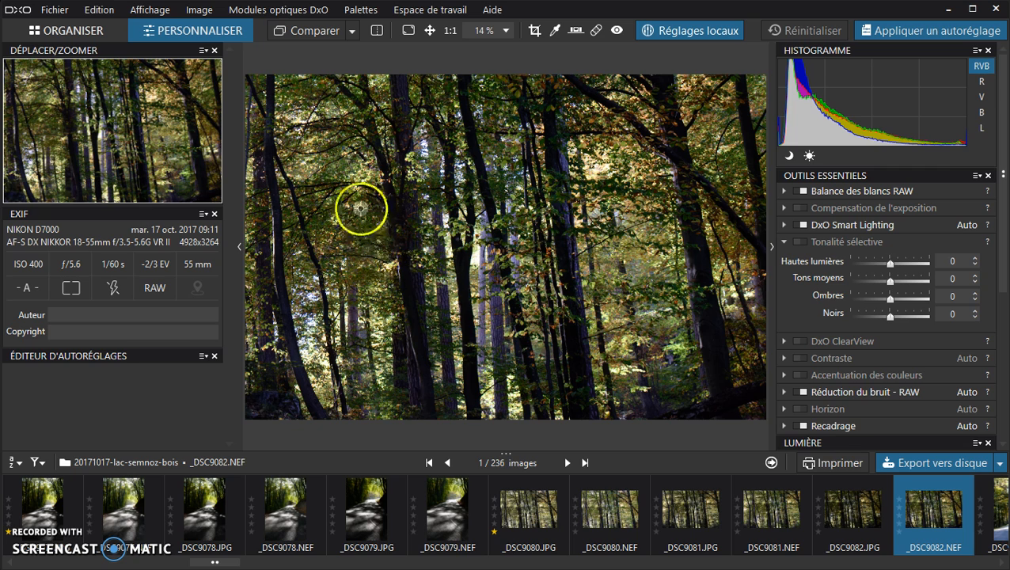
left_click(324, 154)
left_click_drag(352, 211, 370, 239)
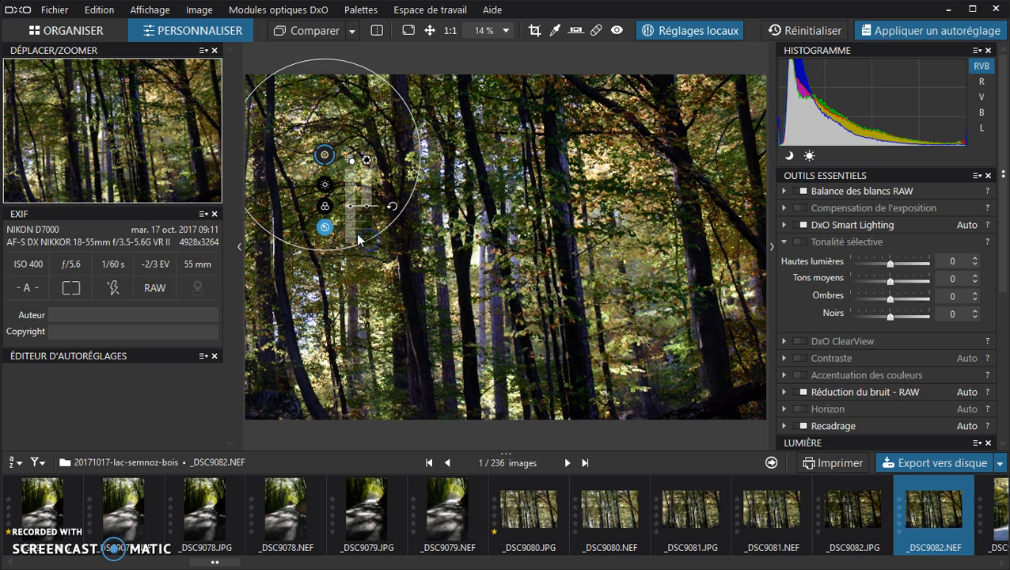
left_click(325, 206)
left_click_drag(387, 227, 388, 188)
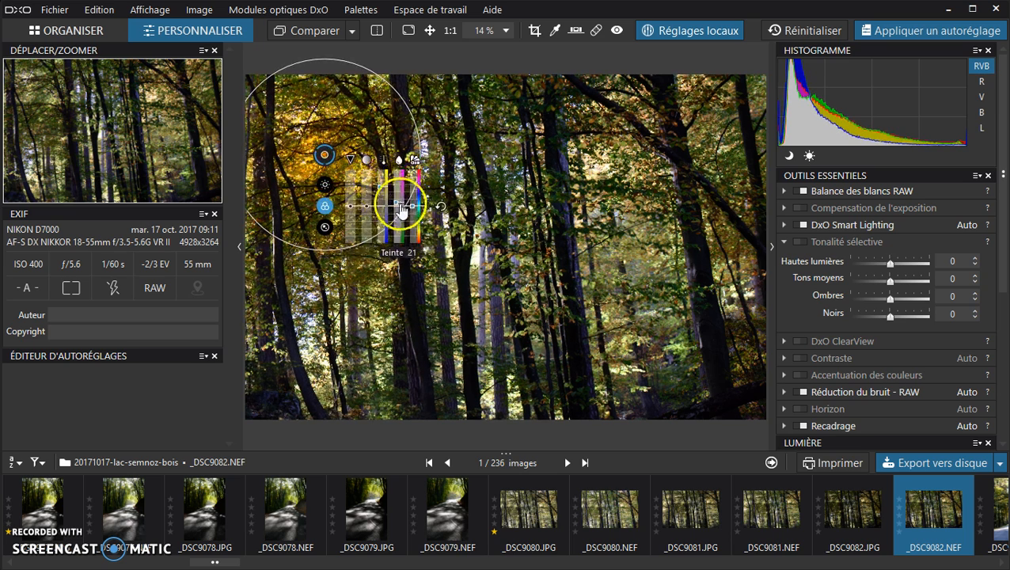
left_click_drag(396, 201, 397, 195)
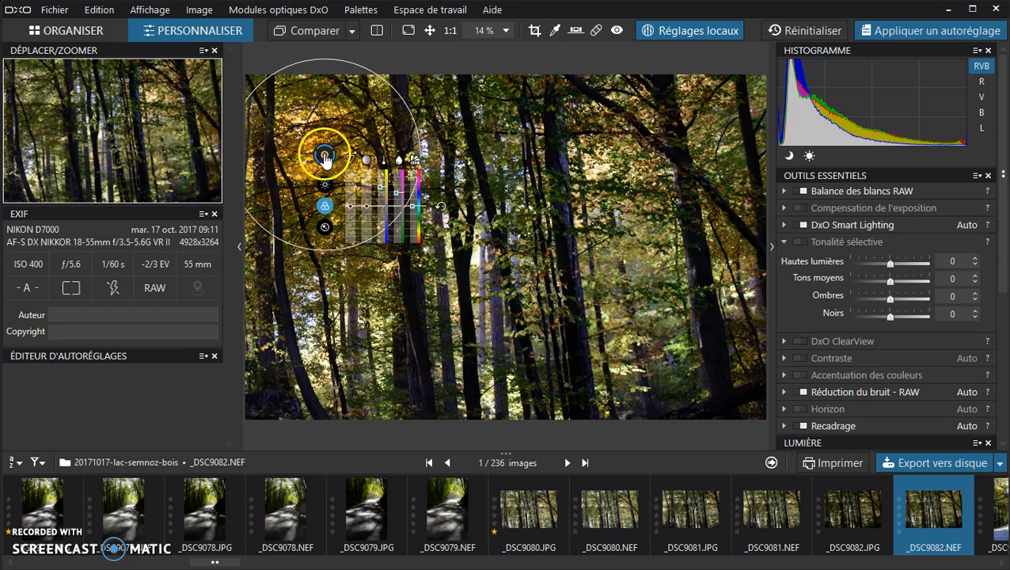
Place an enlarged control point on the lower-right foliage and turn it blue-green with a hue above 52° and a cooler temperature.
left_click(672, 328)
left_click_drag(642, 236, 614, 157)
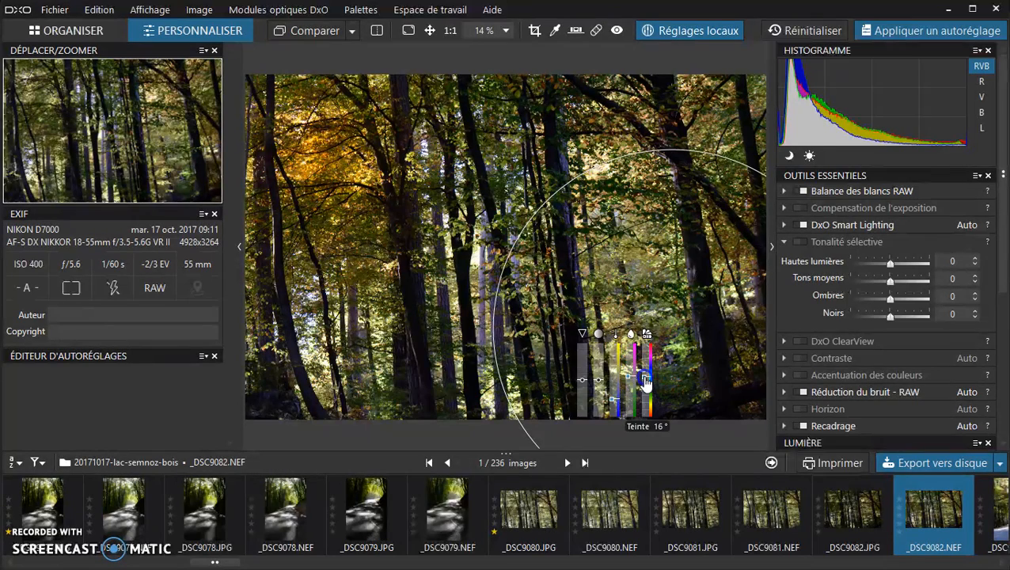
left_click_drag(647, 383, 647, 377)
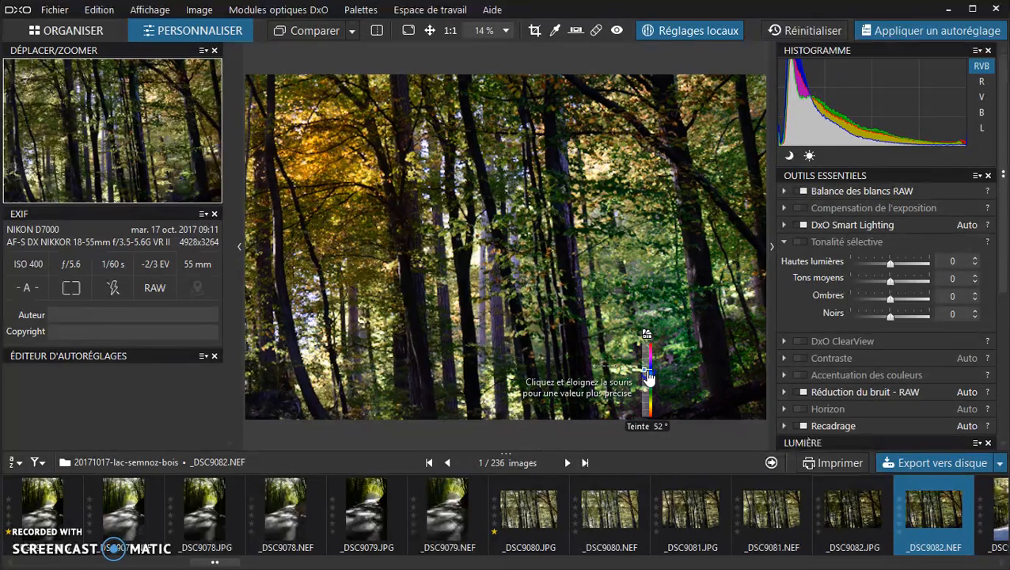
left_click_drag(649, 371, 619, 415)
left_click(618, 383)
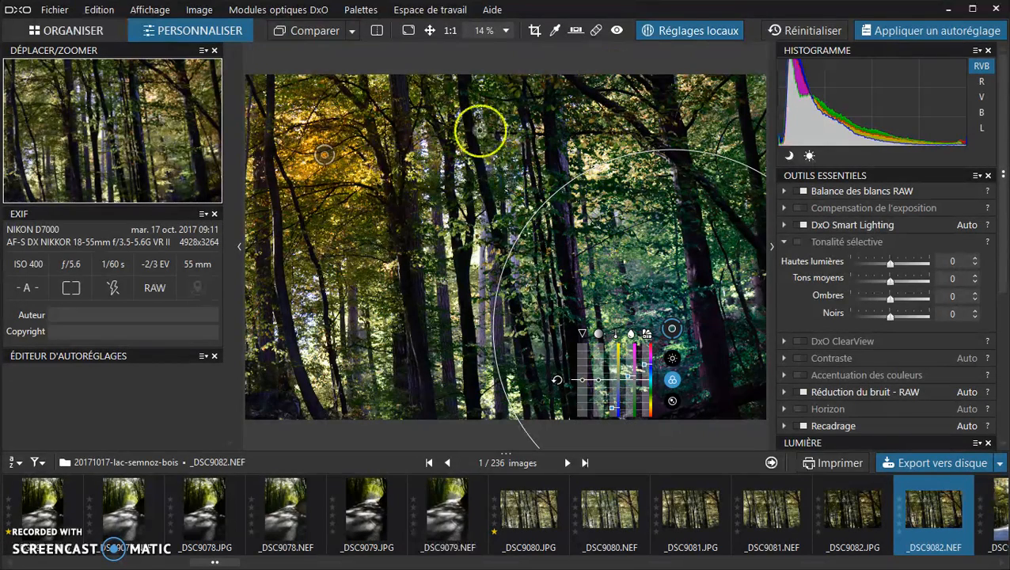
Leave the local adjustments mode to view the corrected photo without overlays, and re-enter it.
left_click(671, 32)
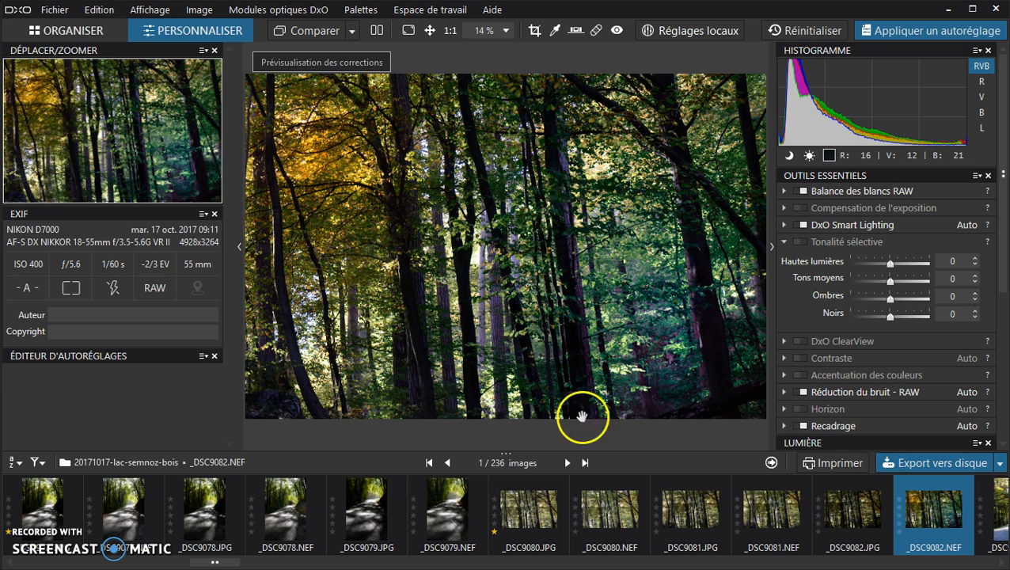
left_click(688, 32)
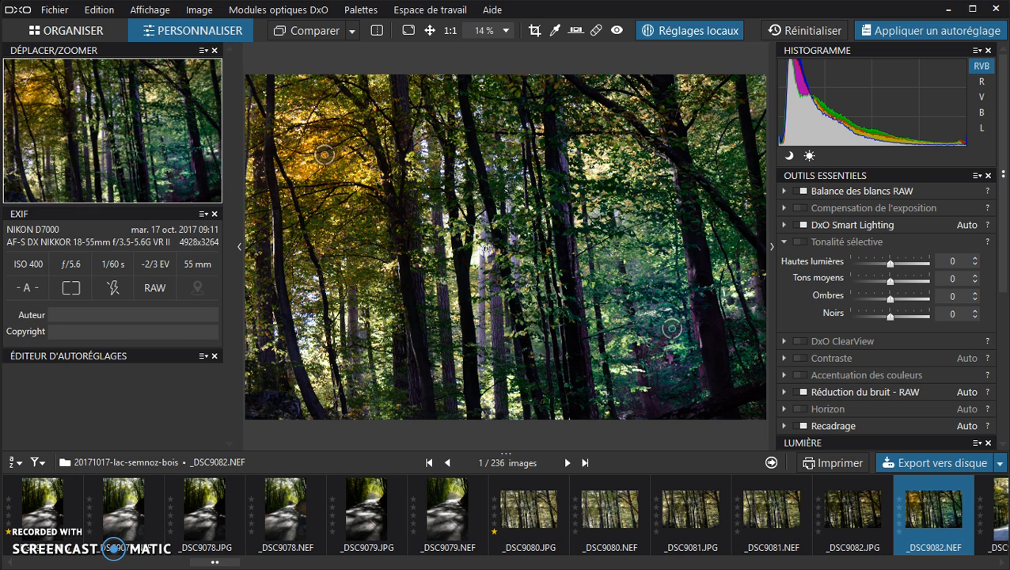
Place a wide control point at the photo's lower centre, cool it to about 4264 K and shift its tint strongly toward magenta.
left_click(438, 370)
left_click_drag(511, 220, 494, 255)
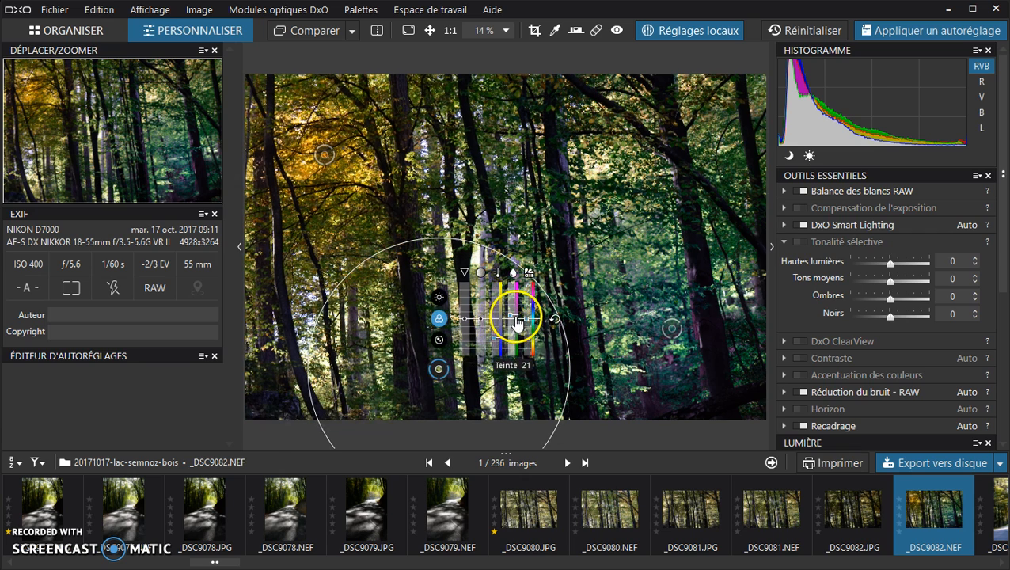
left_click_drag(515, 318, 517, 291)
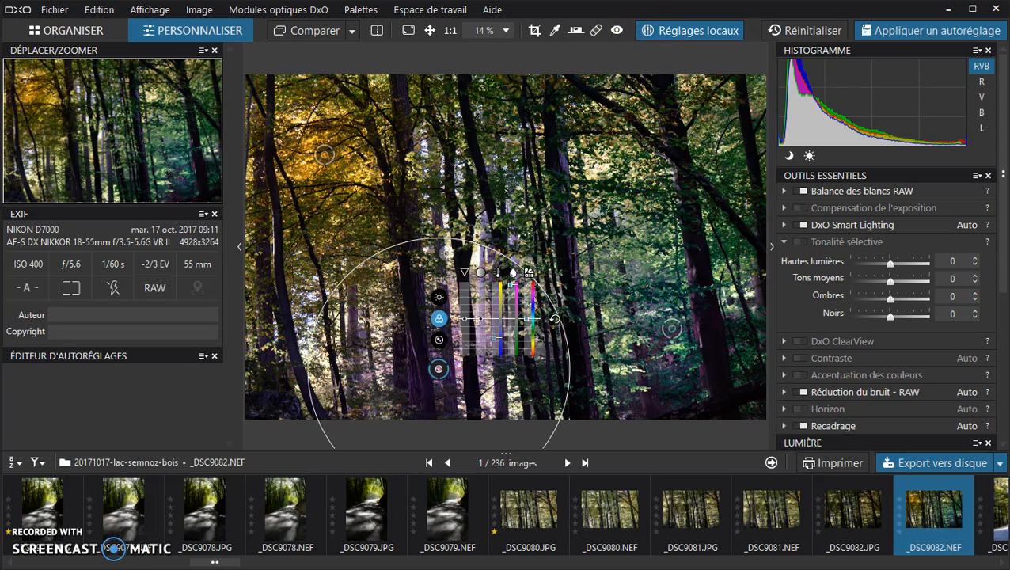
left_click_drag(428, 236, 452, 215)
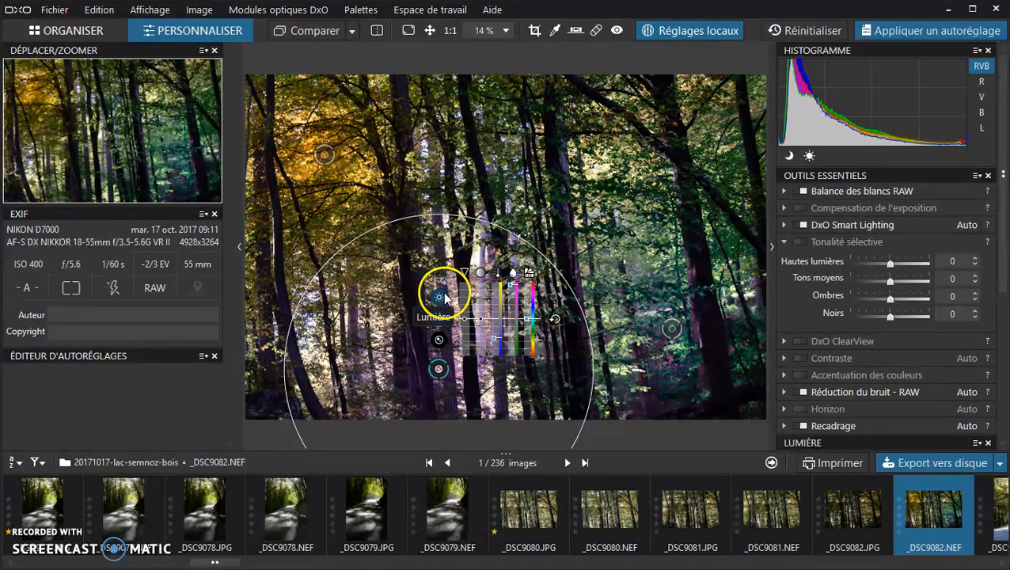
left_click(438, 318)
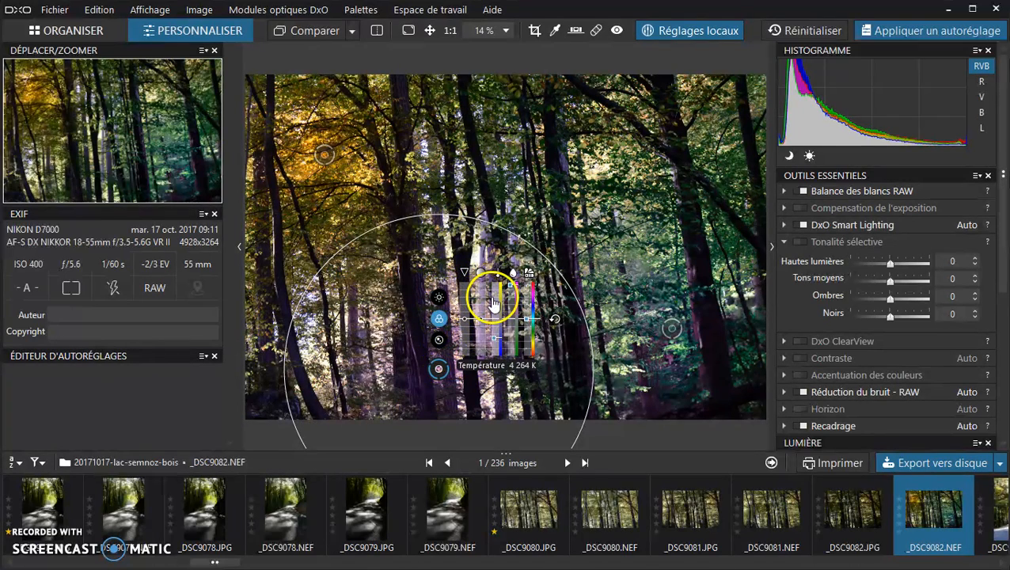
Add a second control point on the upper-right foliage to the lower-centre mask and reduce the mask's vibrancy.
left_click(440, 370)
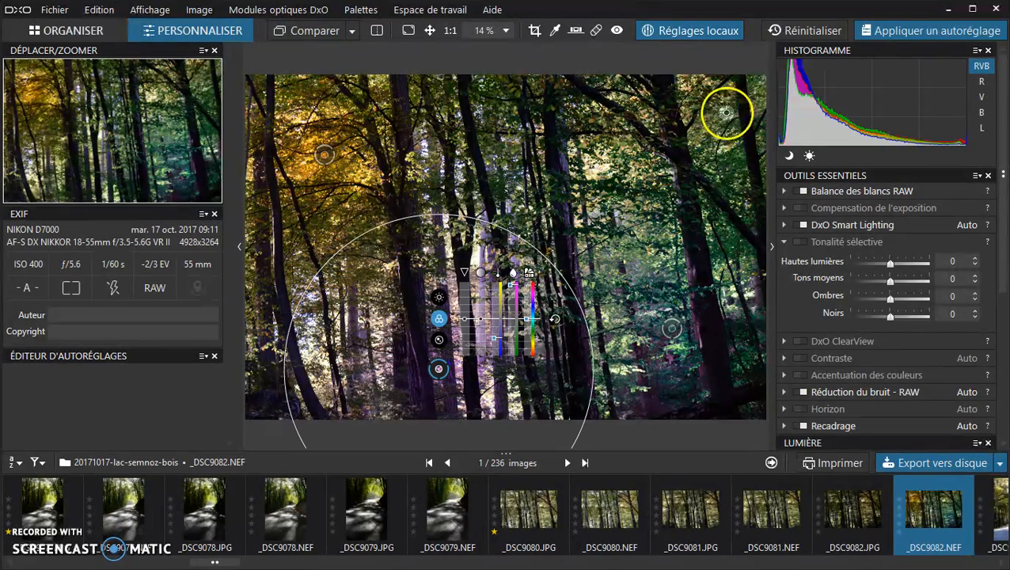
left_click(734, 96)
left_click_drag(466, 317, 462, 348)
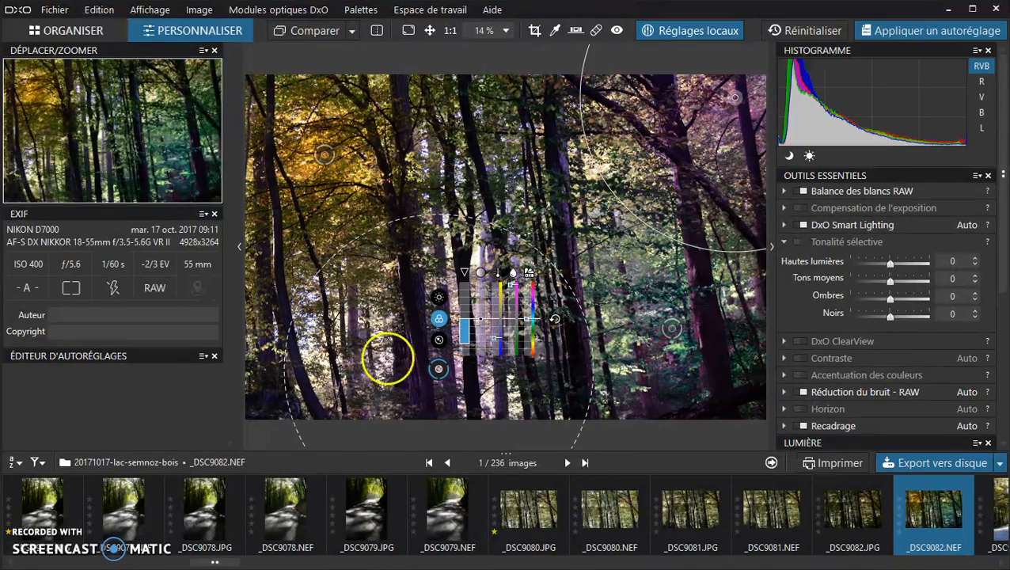
Apply a moderate blur (Flou) to the mask with the lower-centre and upper-right control points.
left_click(438, 342)
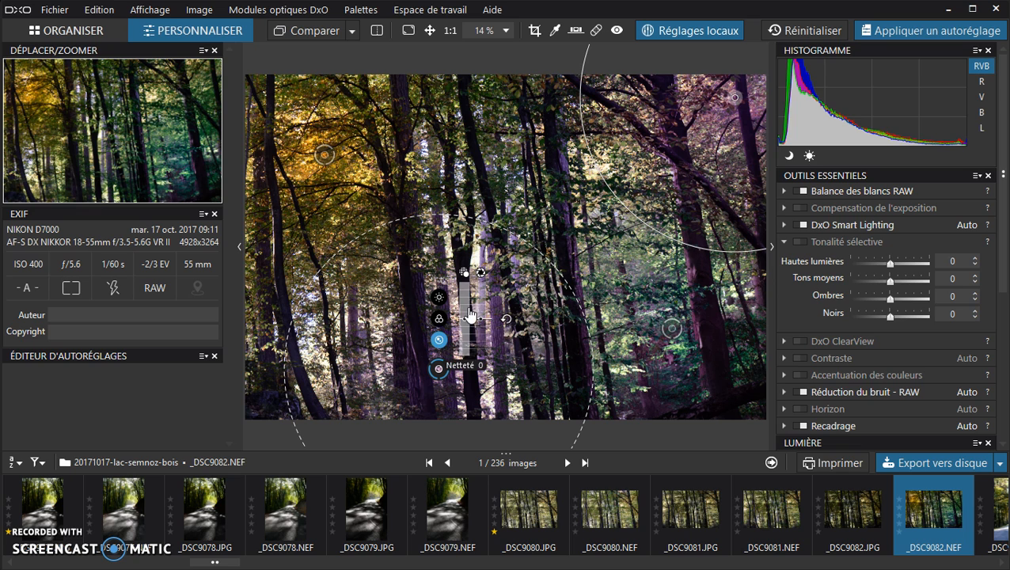
left_click_drag(481, 318, 482, 296)
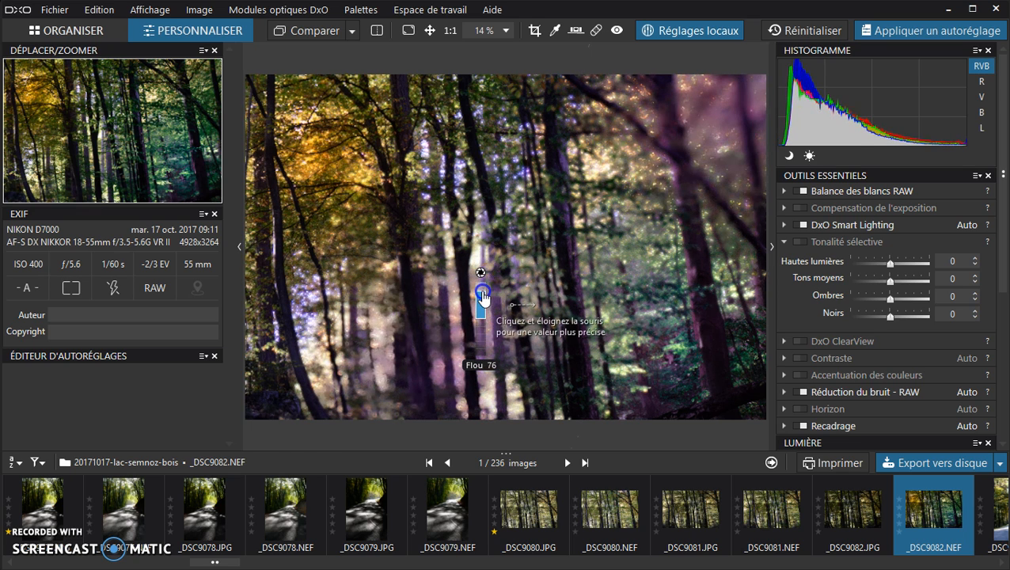
left_click_drag(481, 310, 481, 313)
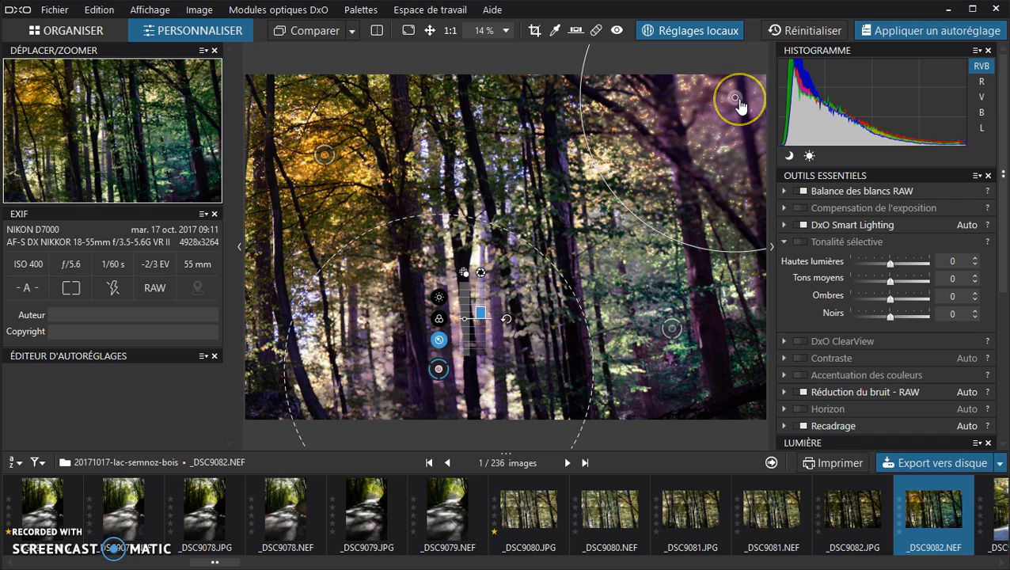
left_click_drag(736, 103, 445, 138)
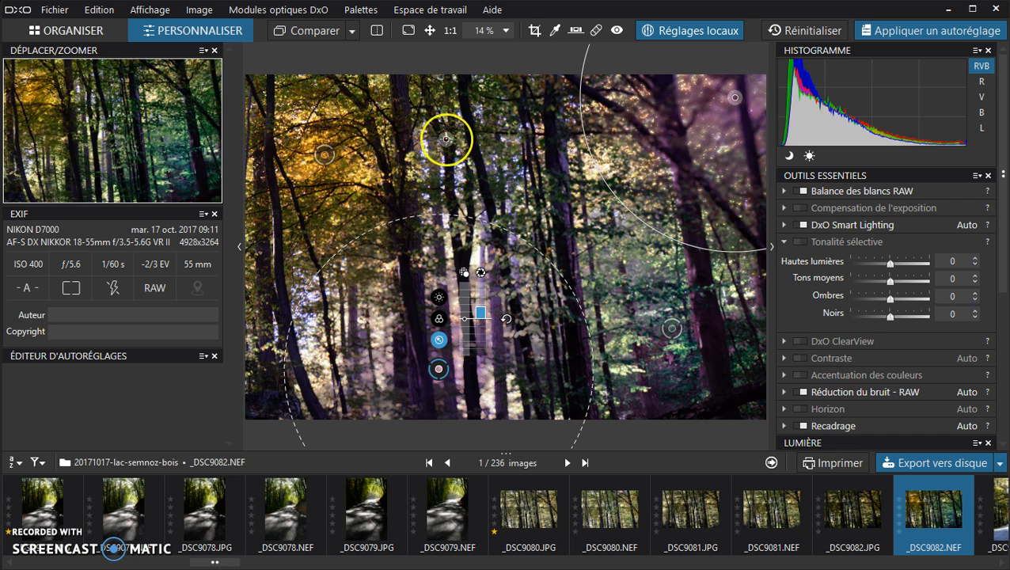